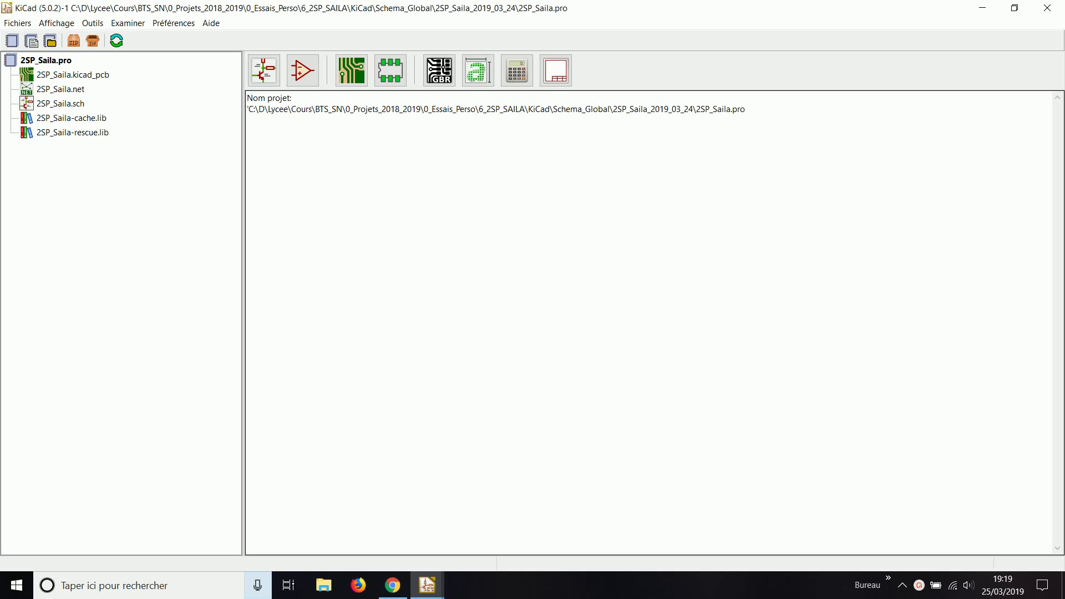
- Review the 2SP_Saila schematic and its component footprint assignments
mouse_move(427, 585)
left_click(447, 538)
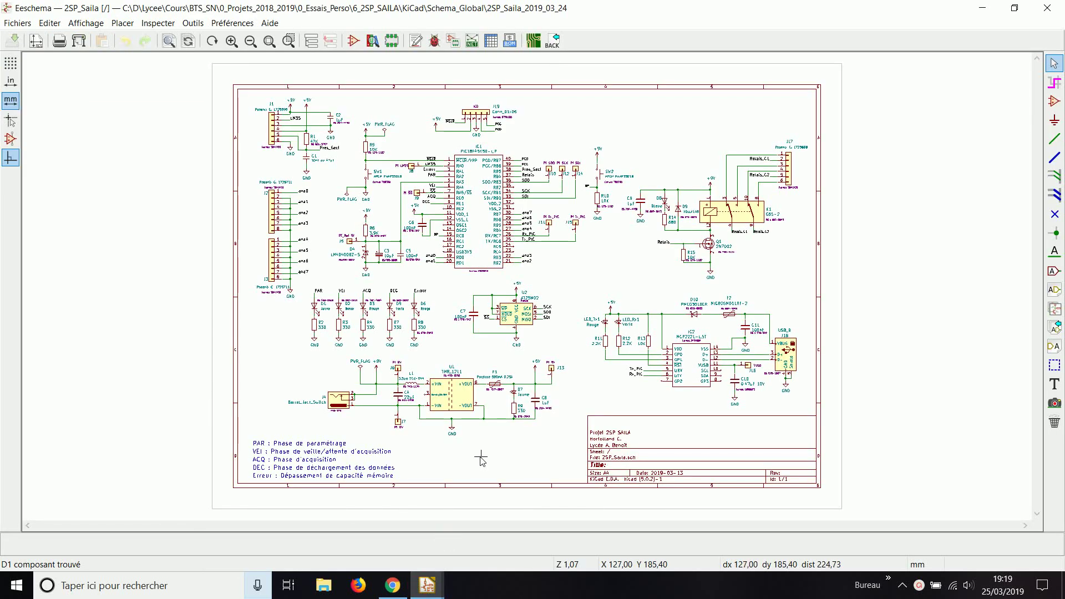
mouse_move(427, 585)
left_click(543, 524)
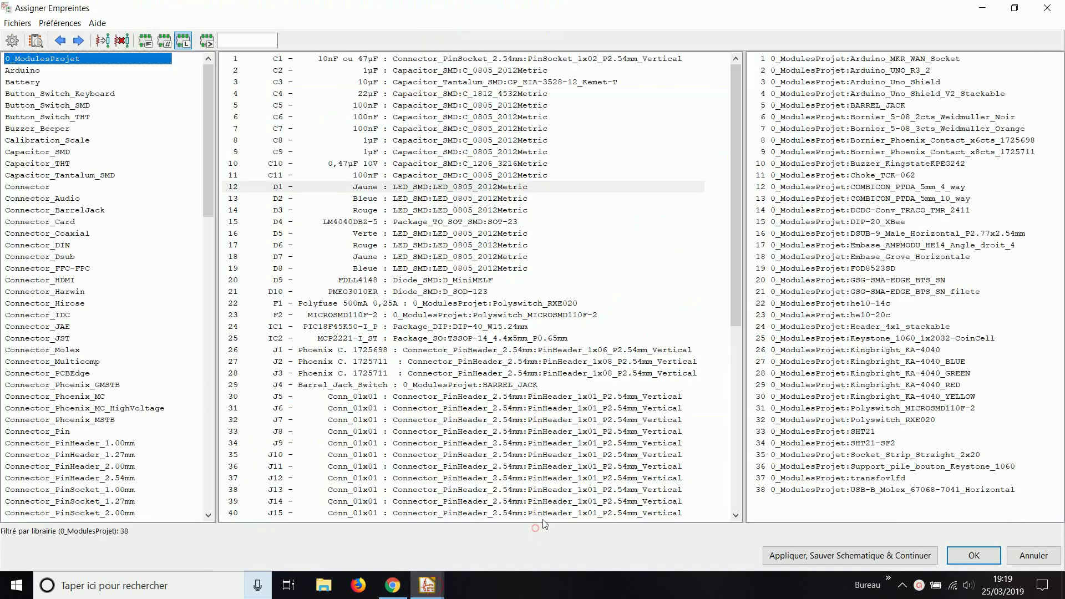
left_click_drag(735, 254, 730, 211)
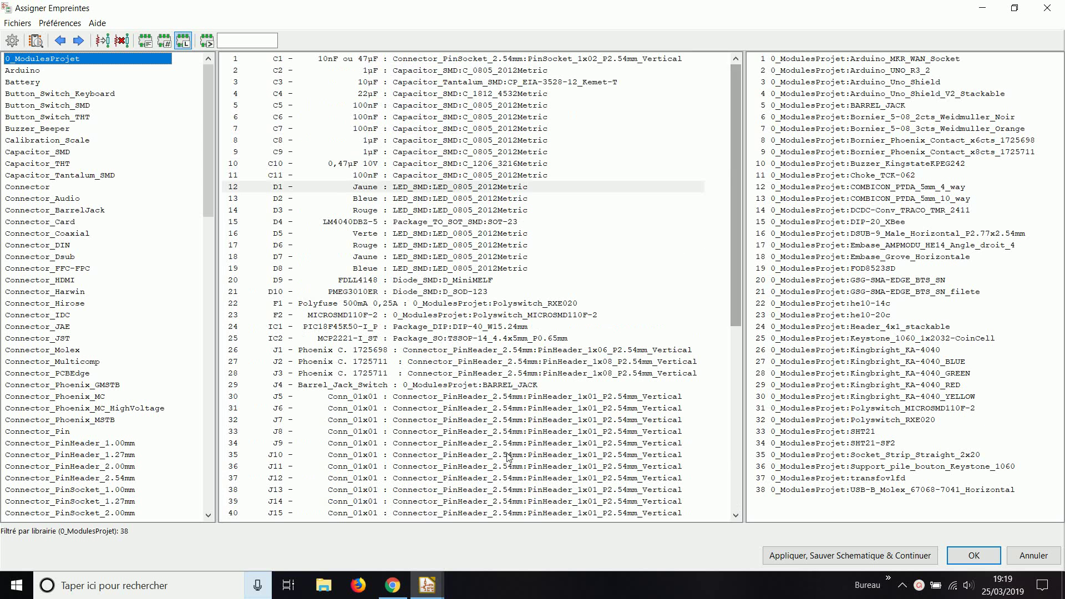
- Return to the schematic, generate the Pcbnew netlist in default format and save it as 2SP_Saila in the project folder
left_click(427, 585)
left_click(428, 557)
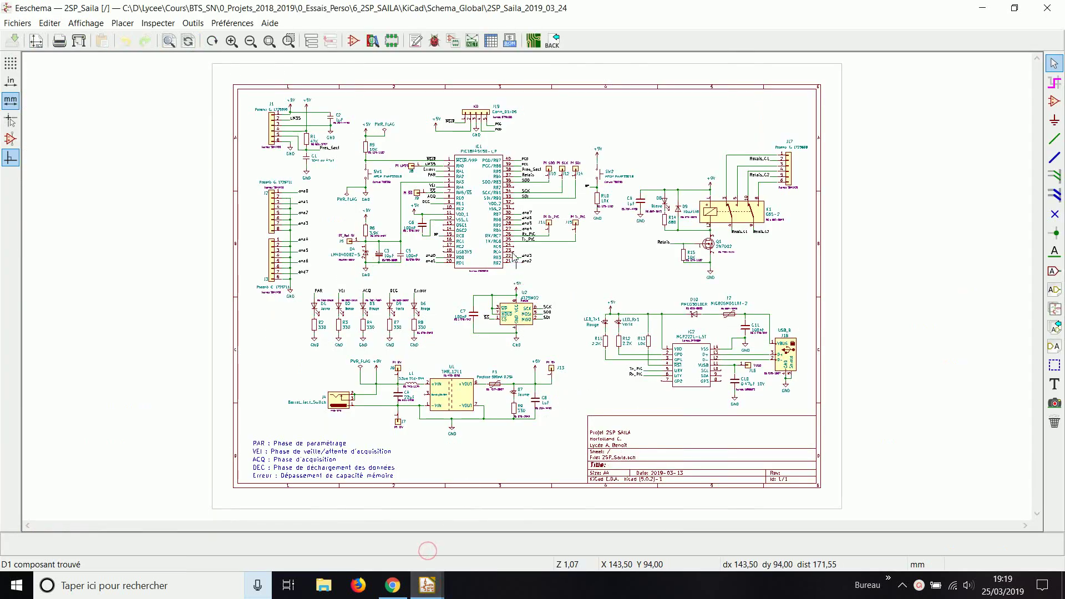
left_click(470, 42)
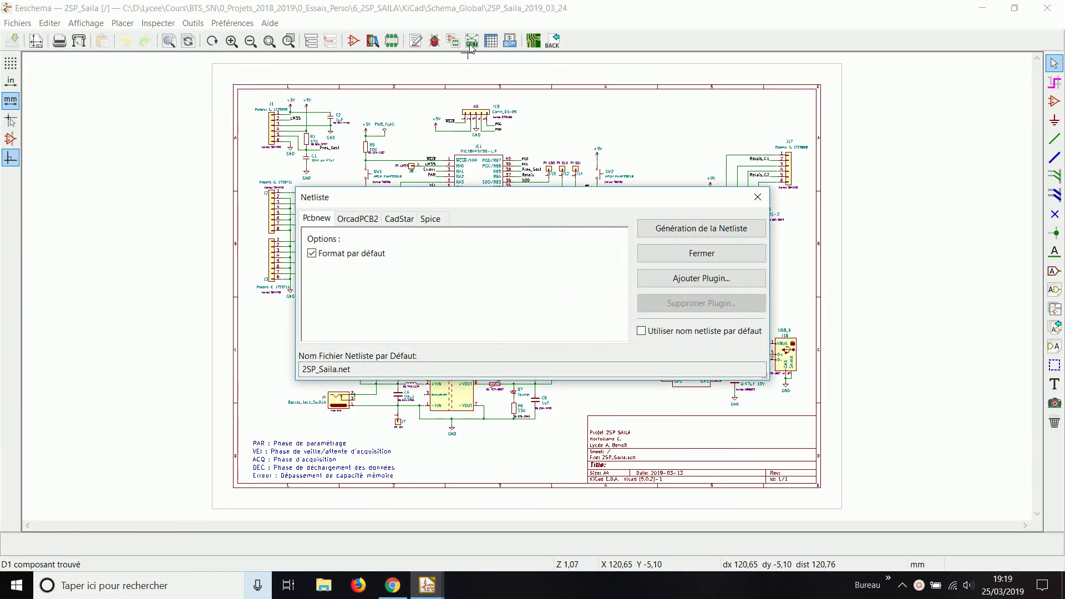
left_click(673, 232)
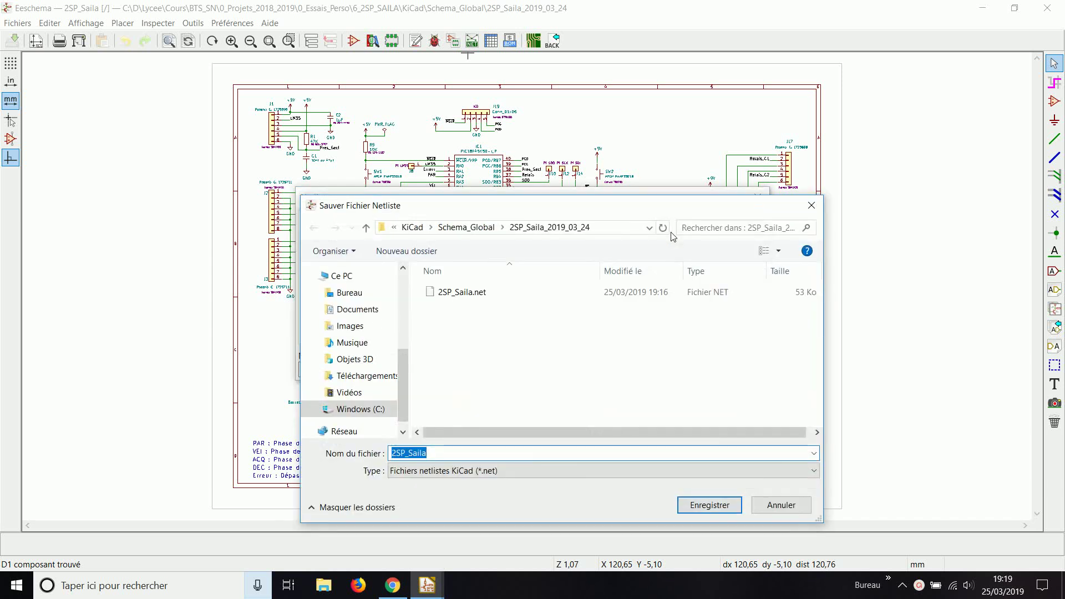
left_click(696, 505)
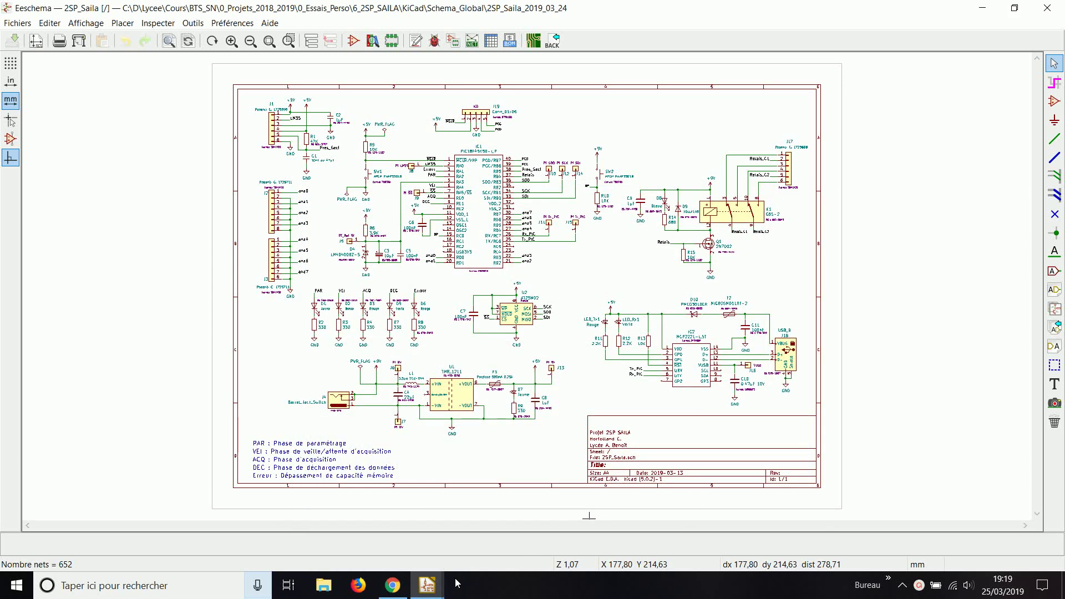
- Open the project's board from the project manager, read the current netlist into it and close the netlist dialog
mouse_move(425, 581)
left_click(292, 527)
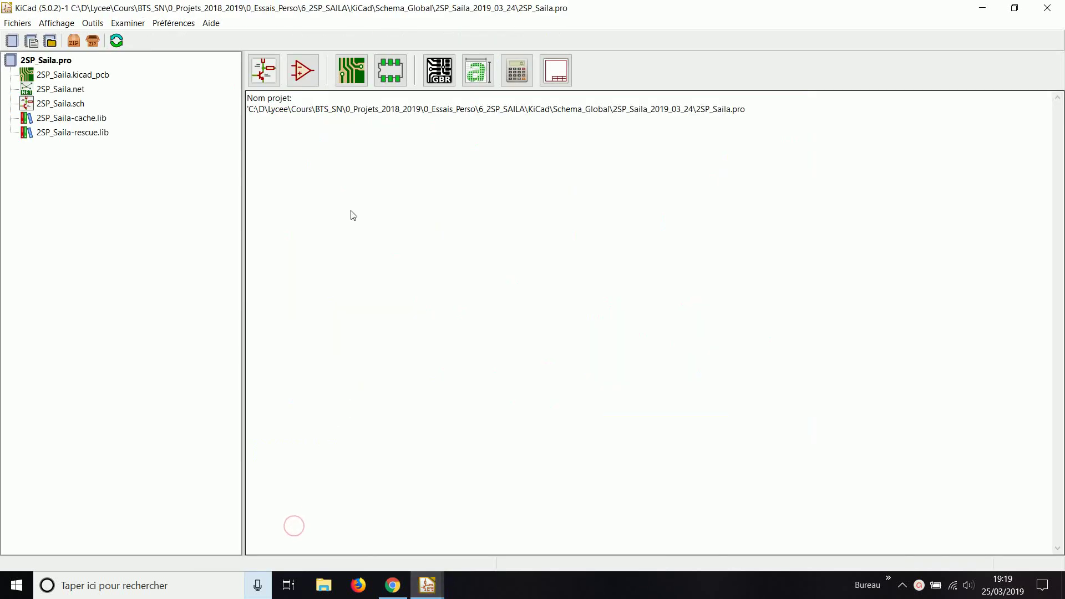
left_click(350, 77)
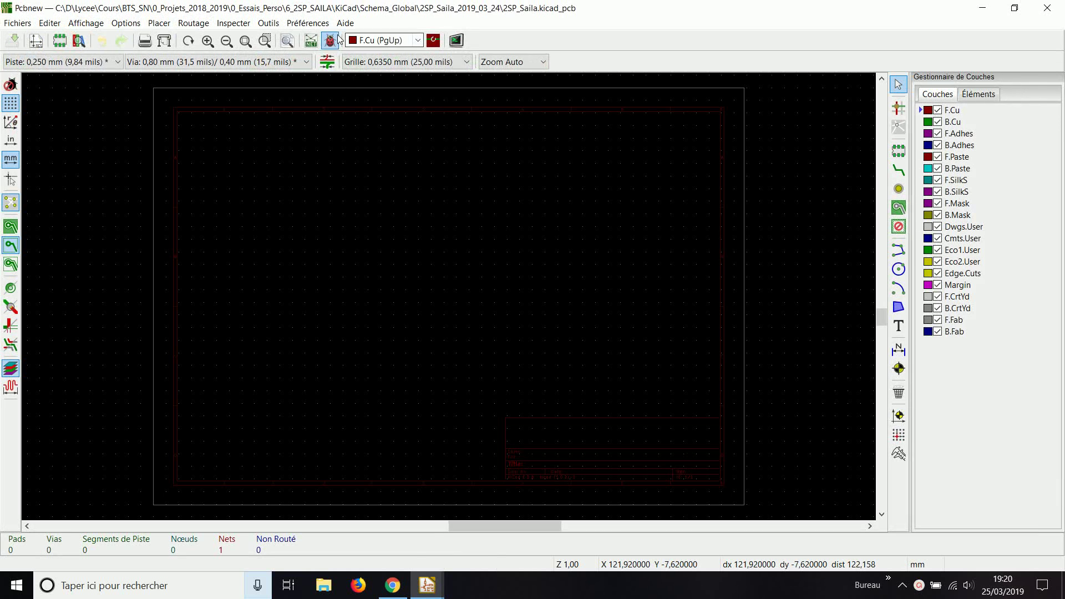
left_click(268, 23)
left_click(300, 38)
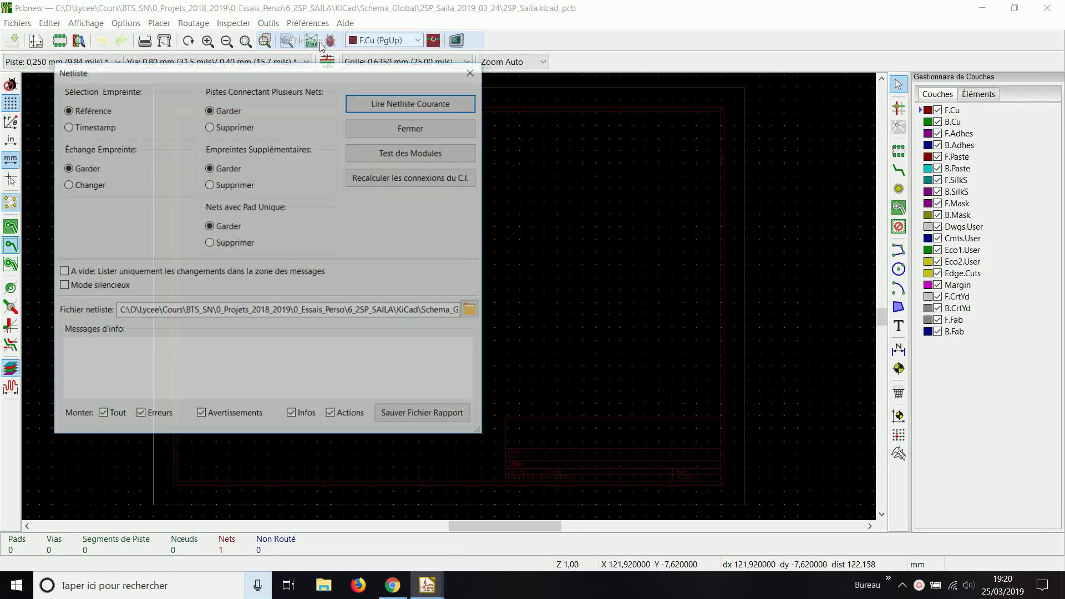
left_click(463, 107)
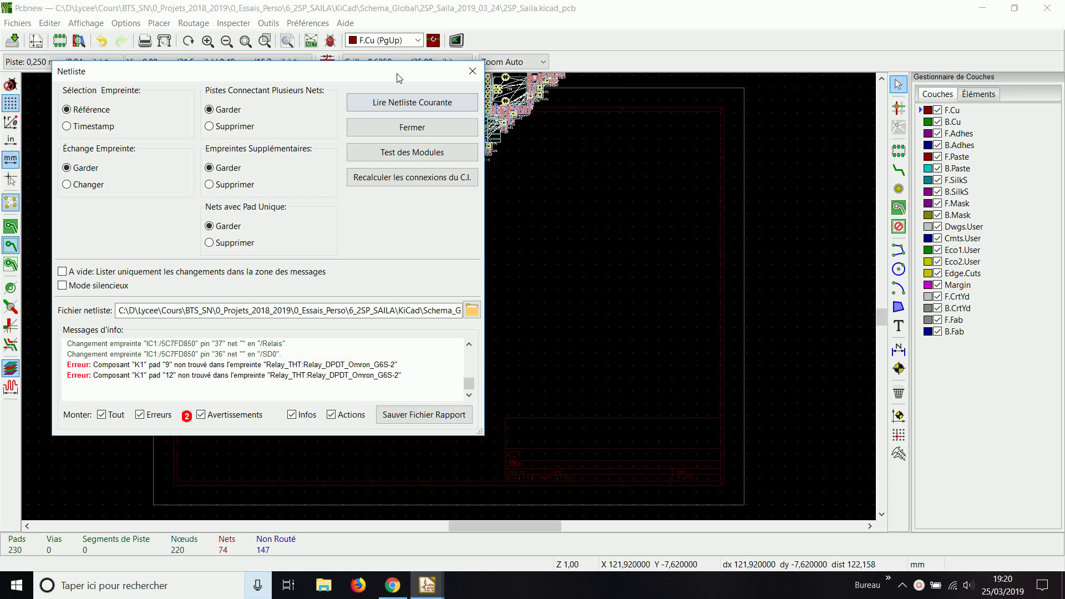
left_click(470, 78)
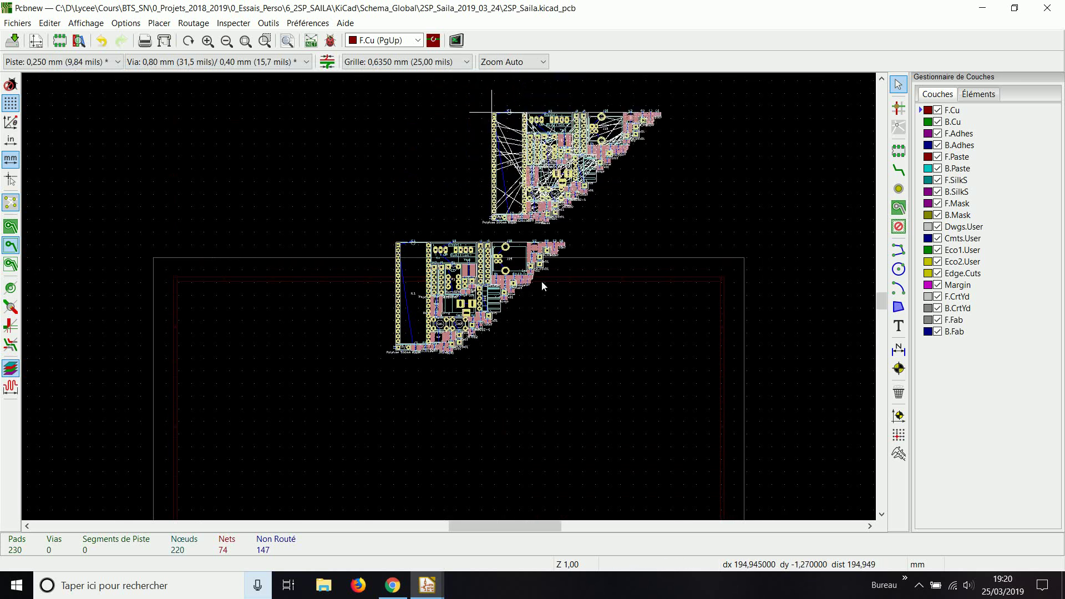
- Place the imported footprints inside the sheet frame and exit the board editor without saving
left_click(540, 303)
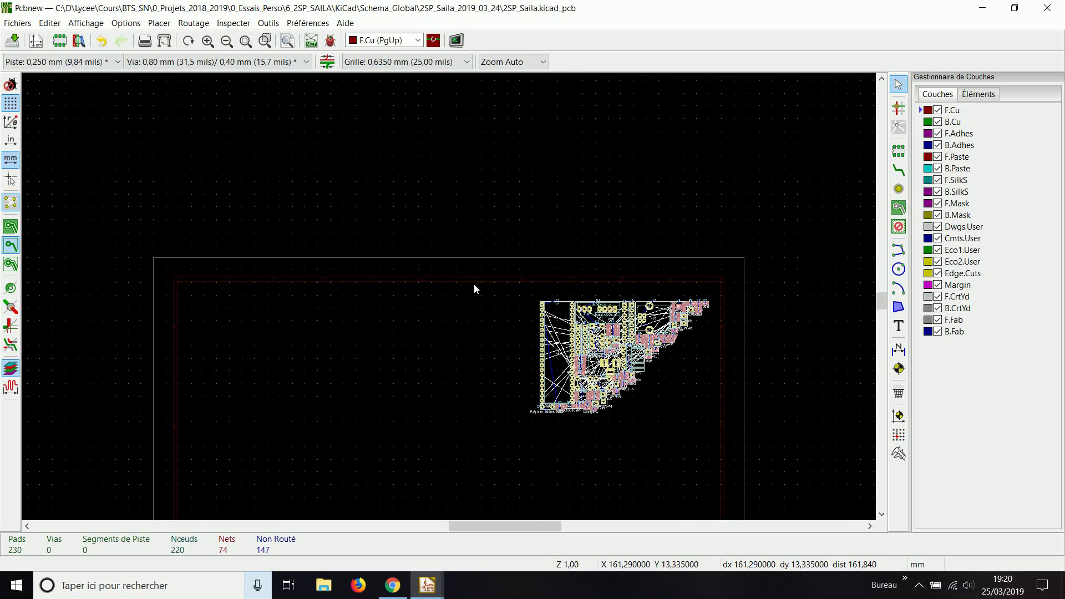
left_click(1050, 16)
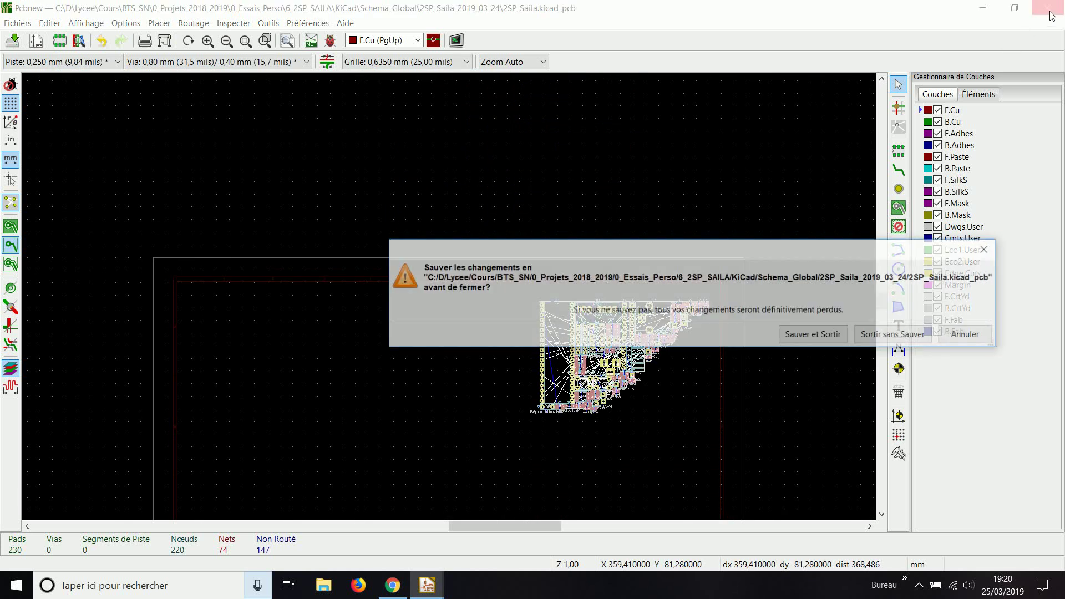
left_click(903, 336)
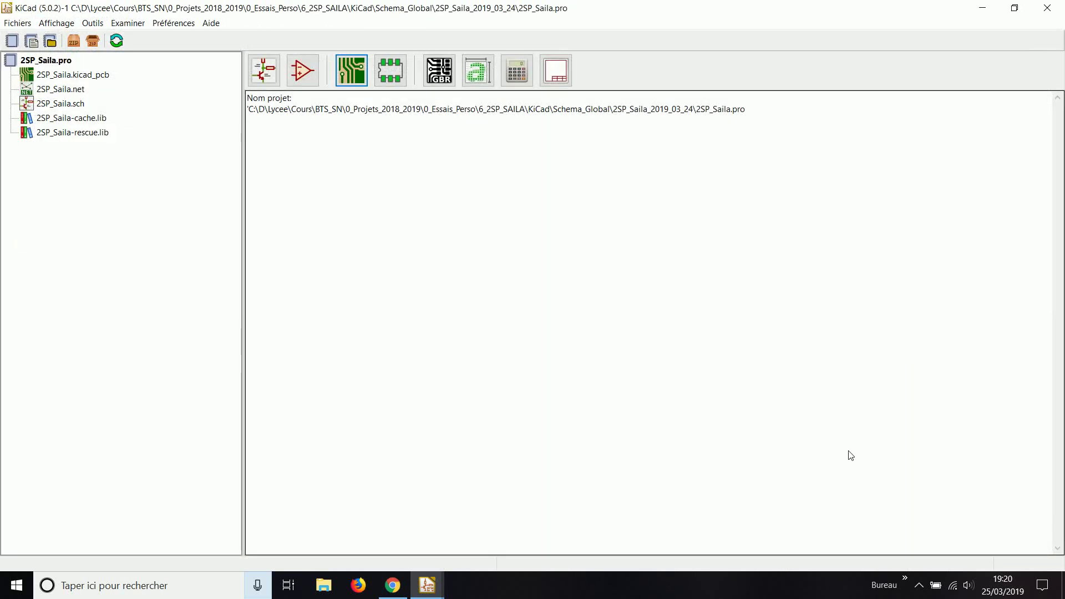
- Examine relay K1's pin numbers in the schematic and locate its assigned footprint in the assignment list
mouse_move(427, 583)
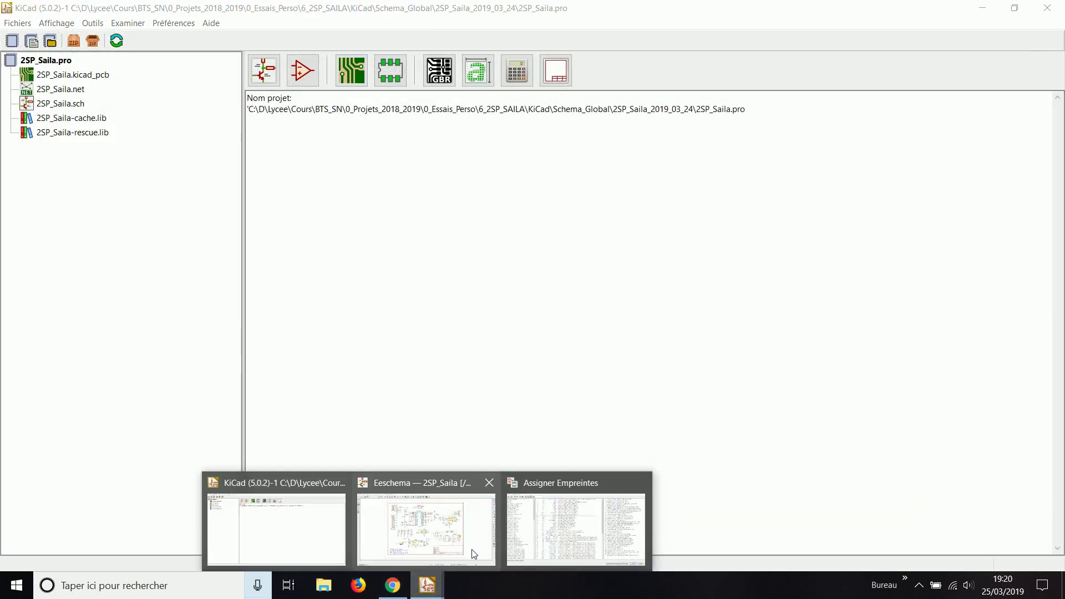
left_click(443, 519)
scroll(743, 216, "up", 4)
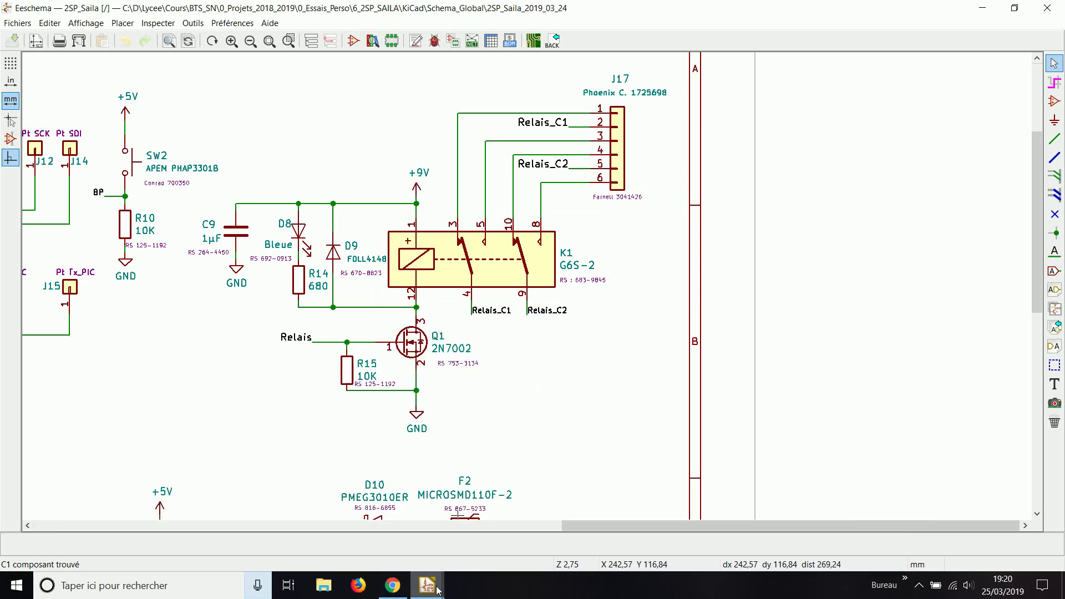
mouse_move(439, 588)
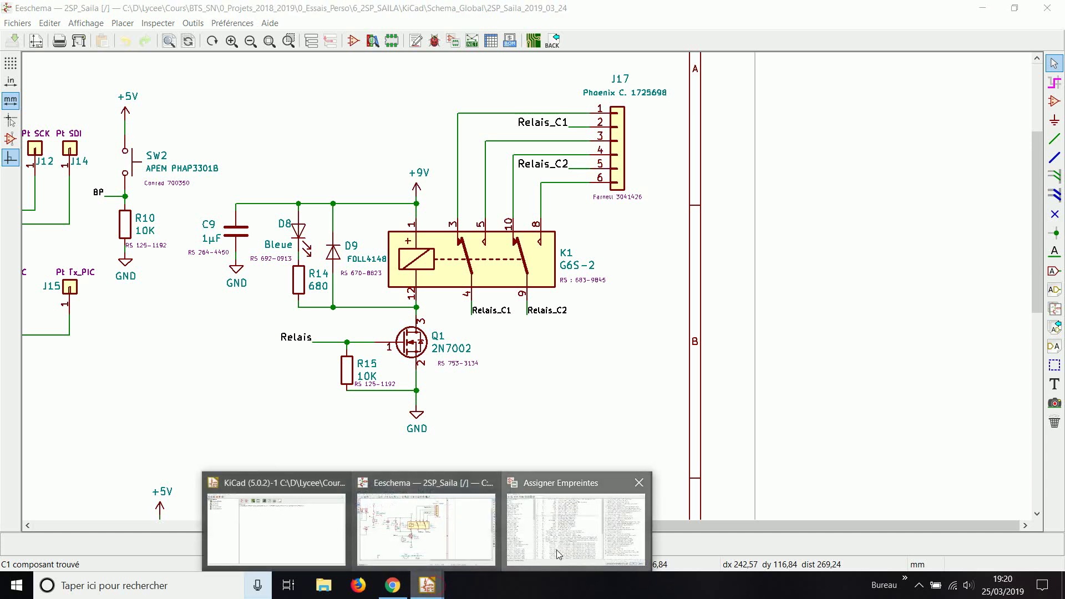
left_click(637, 516)
scroll(418, 327, "down", 4)
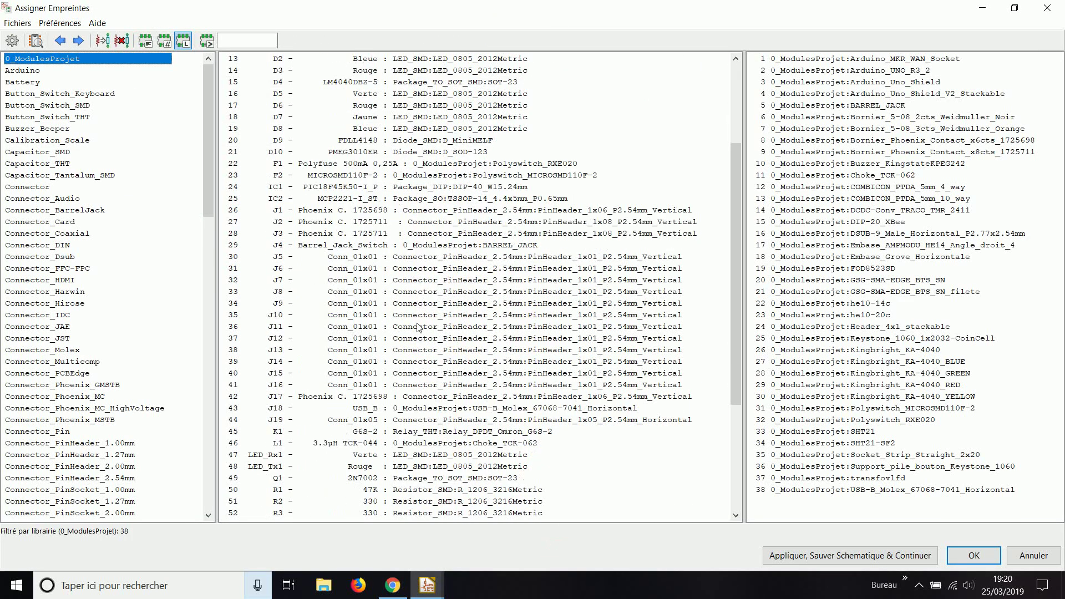
left_click(382, 433)
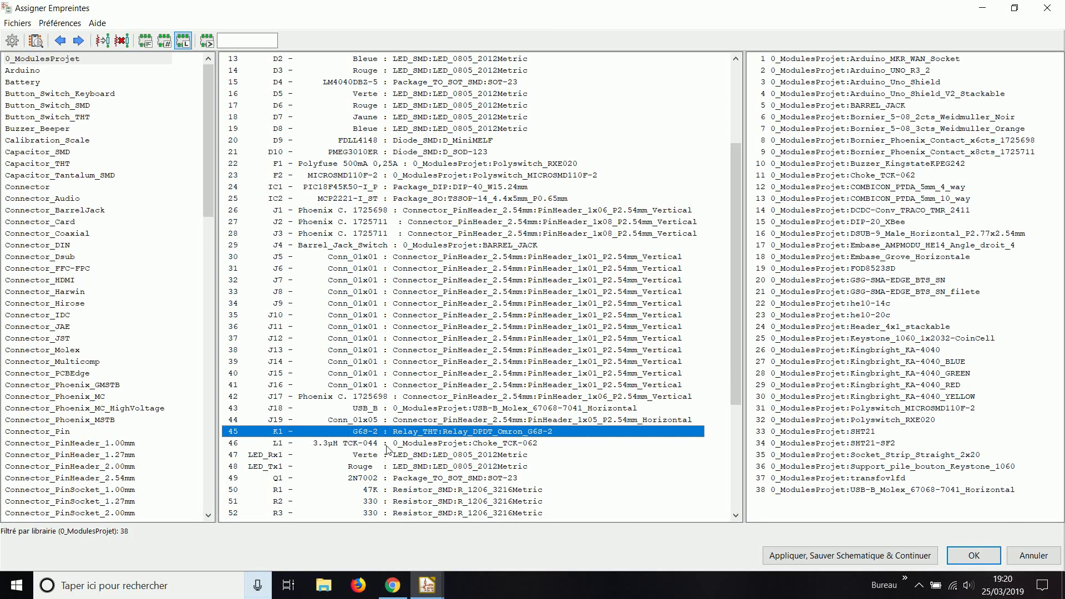
- View the pad layout of the Relay_DPDT_Omron_G6S-2 footprint from the Relay_THT library
left_click_drag(217, 195, 237, 418)
left_click(58, 385)
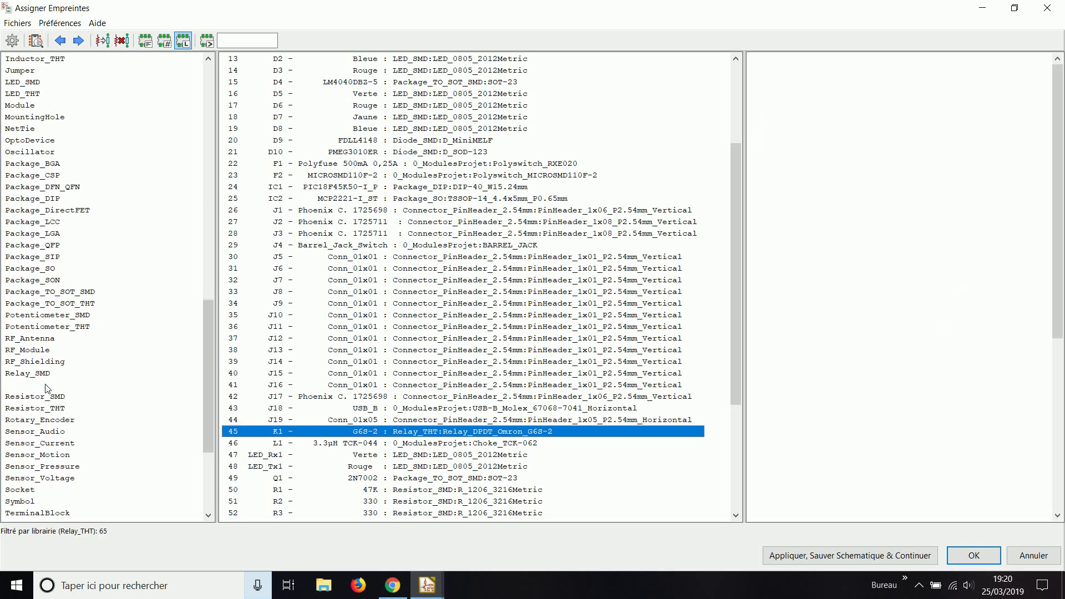
left_click(897, 213)
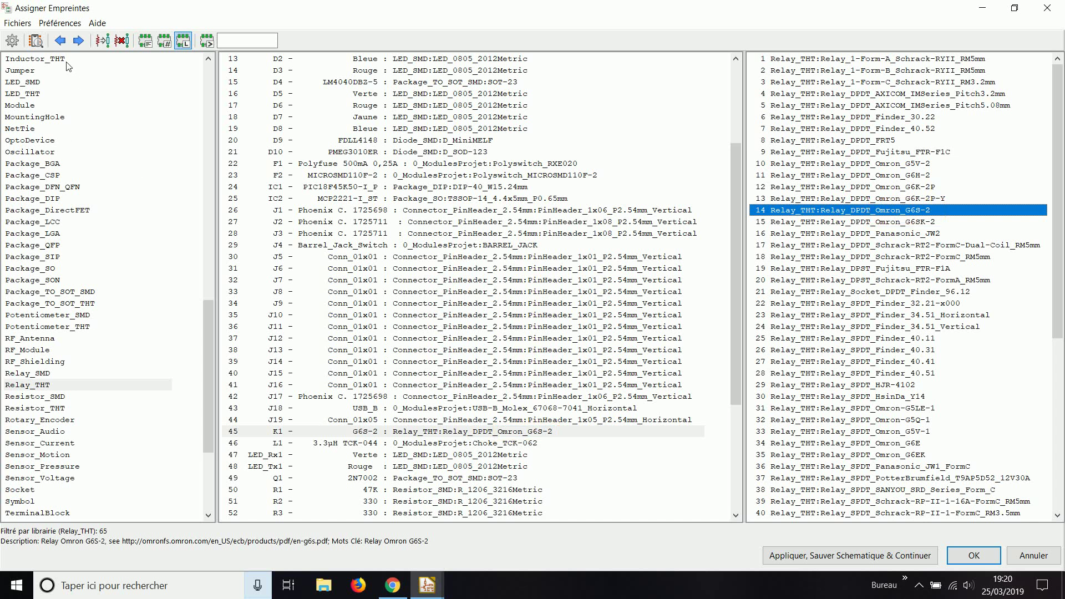
left_click(35, 40)
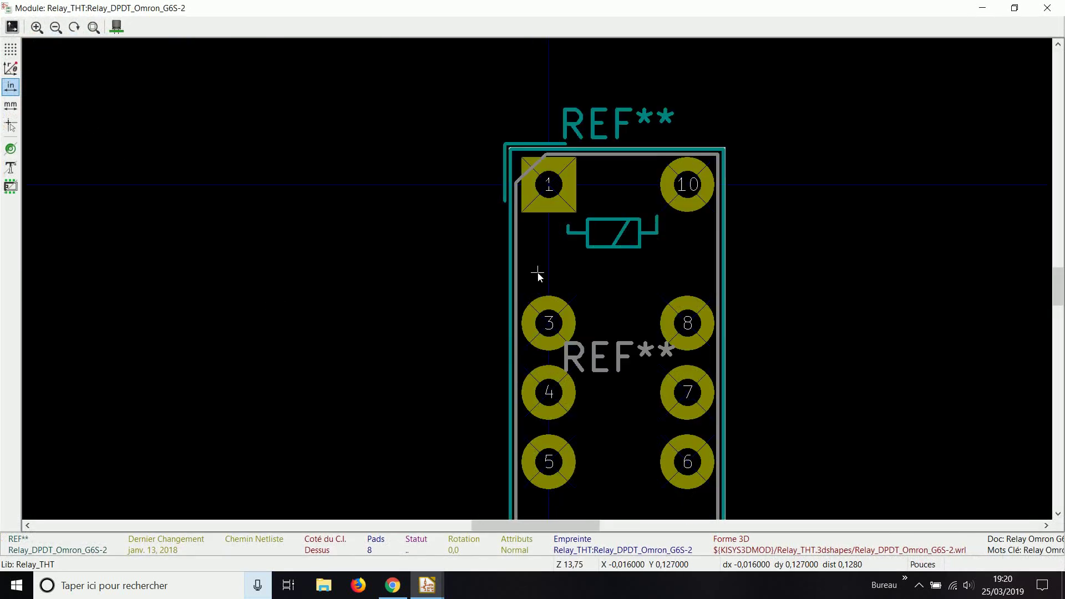
scroll(538, 273, "down", 2)
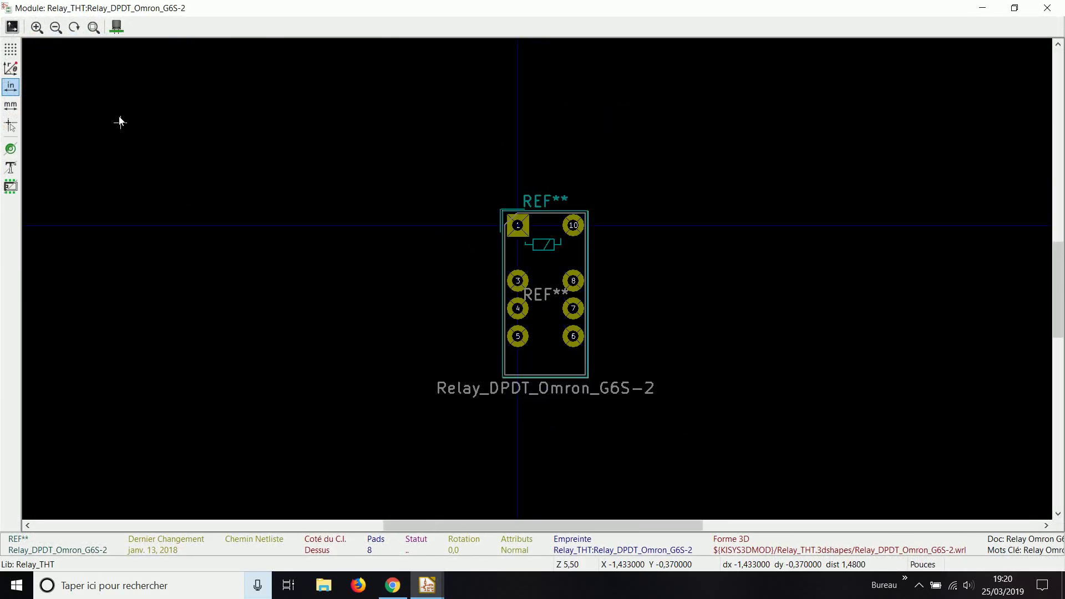
- Compare the footprint's 3D model with the 3D view on Omron's G6S product page in Chrome, and close the KiCad viewing windows
left_click(117, 27)
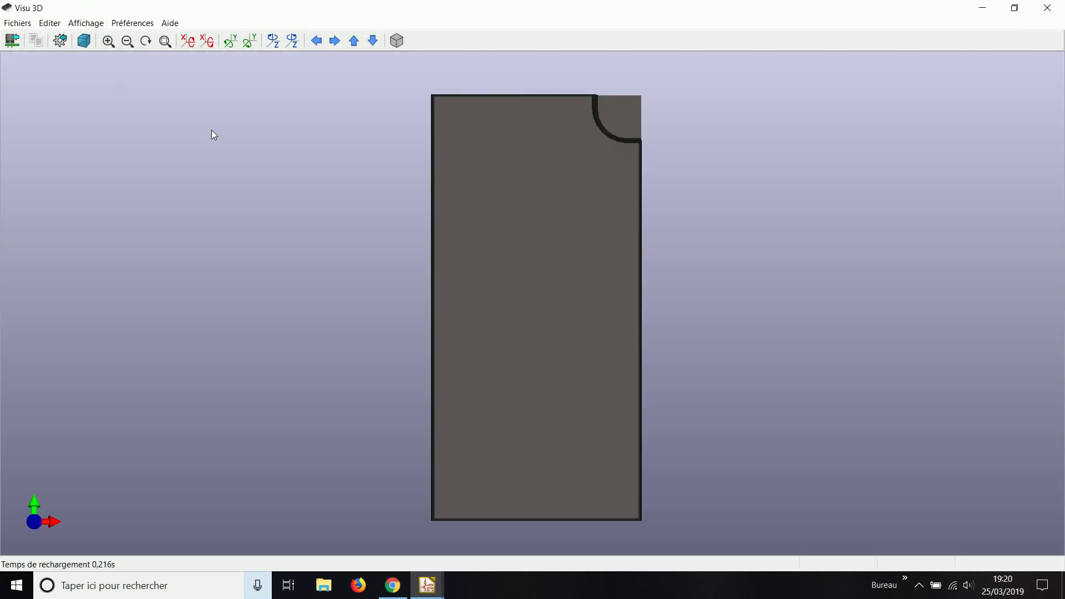
left_click_drag(536, 285, 511, 375)
left_click(392, 585)
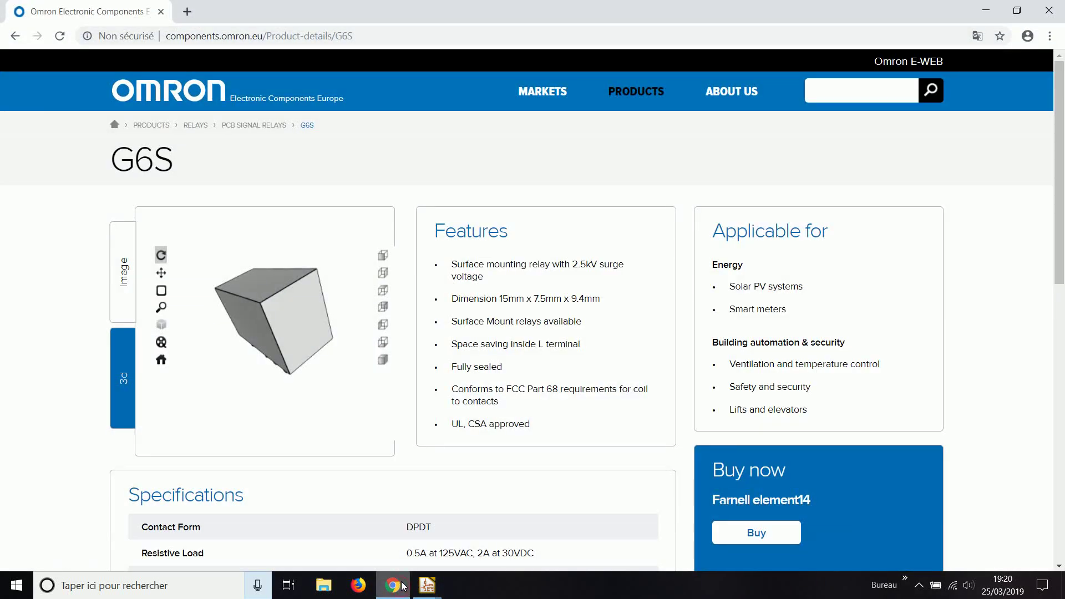
left_click_drag(305, 302, 387, 337)
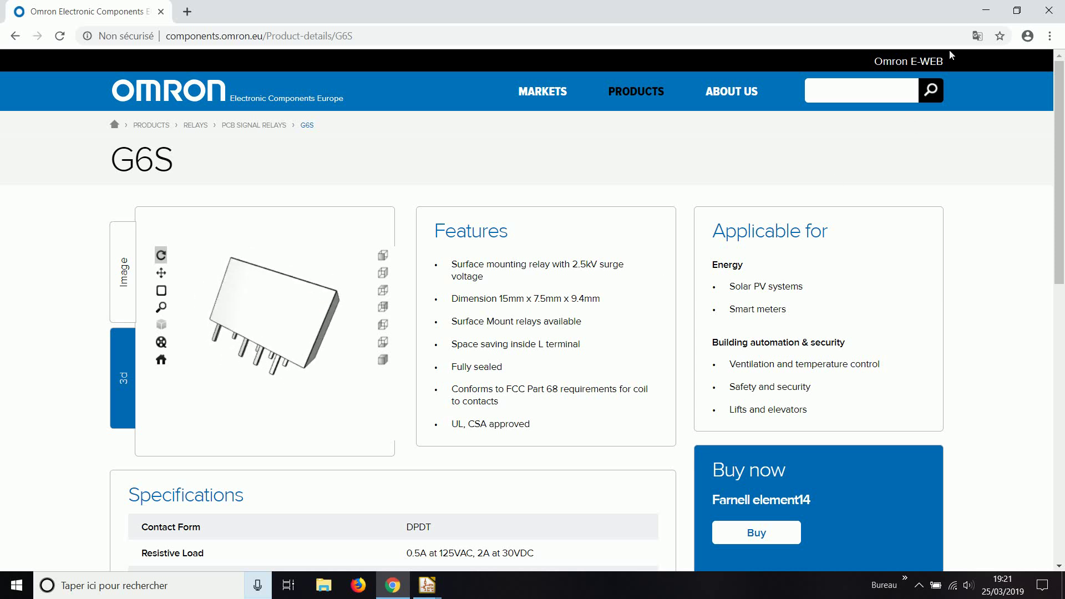
left_click(985, 11)
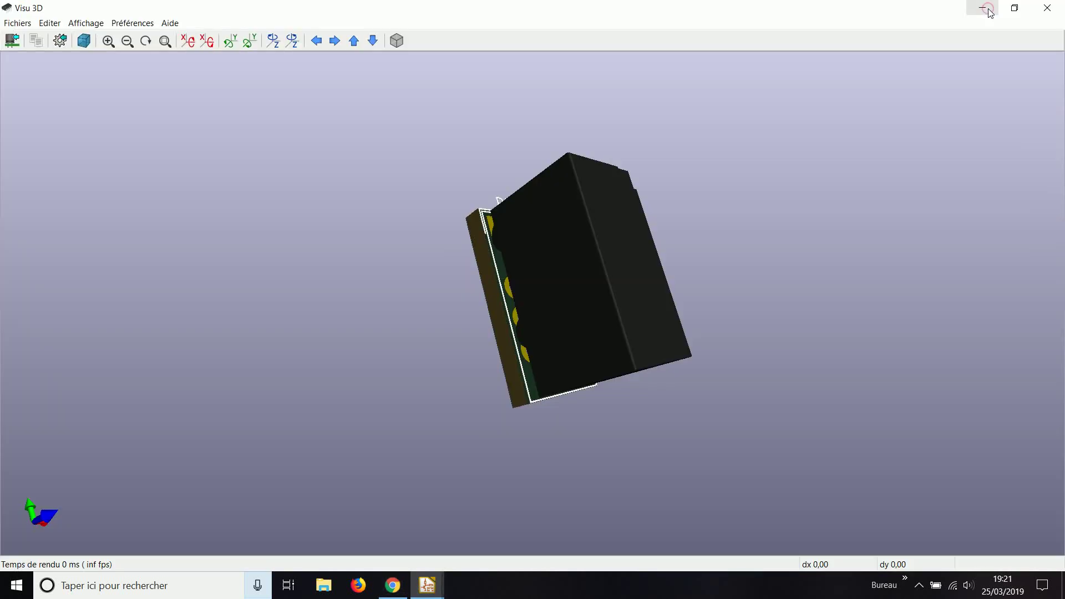
left_click(1047, 9)
scroll(594, 291, "up", 3)
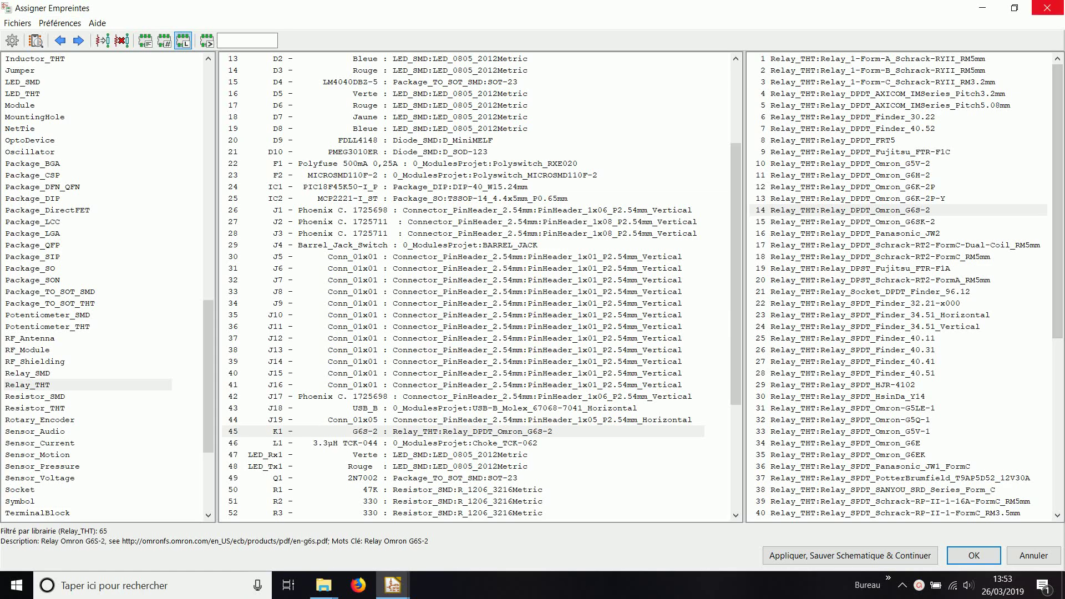
left_click(1047, 8)
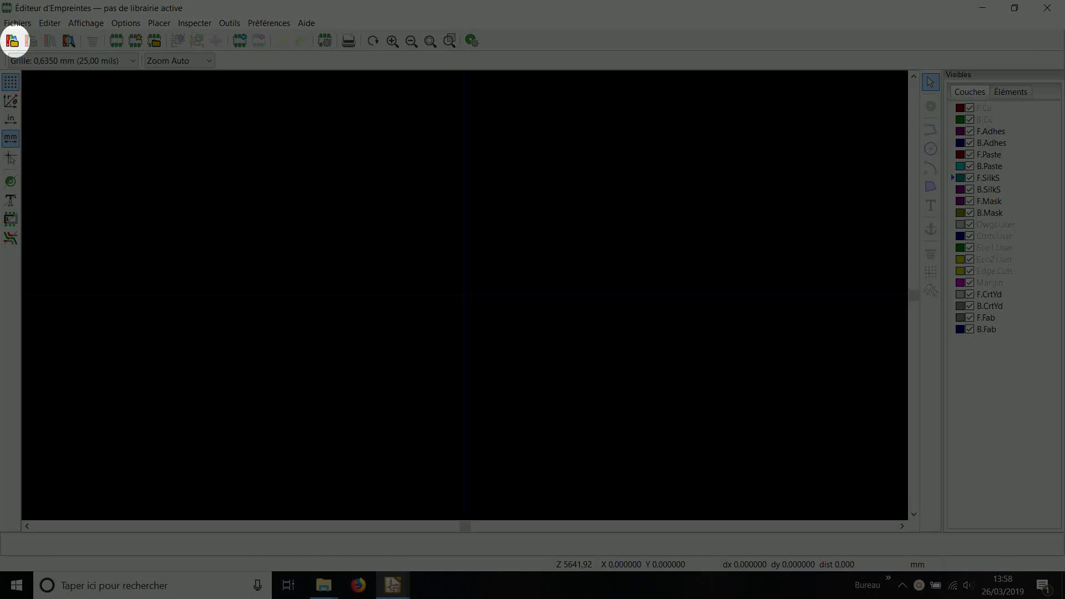
- Filter the footprint libraries by "relay" and make Relay_THT the active library in the footprint editor
left_click(12, 41)
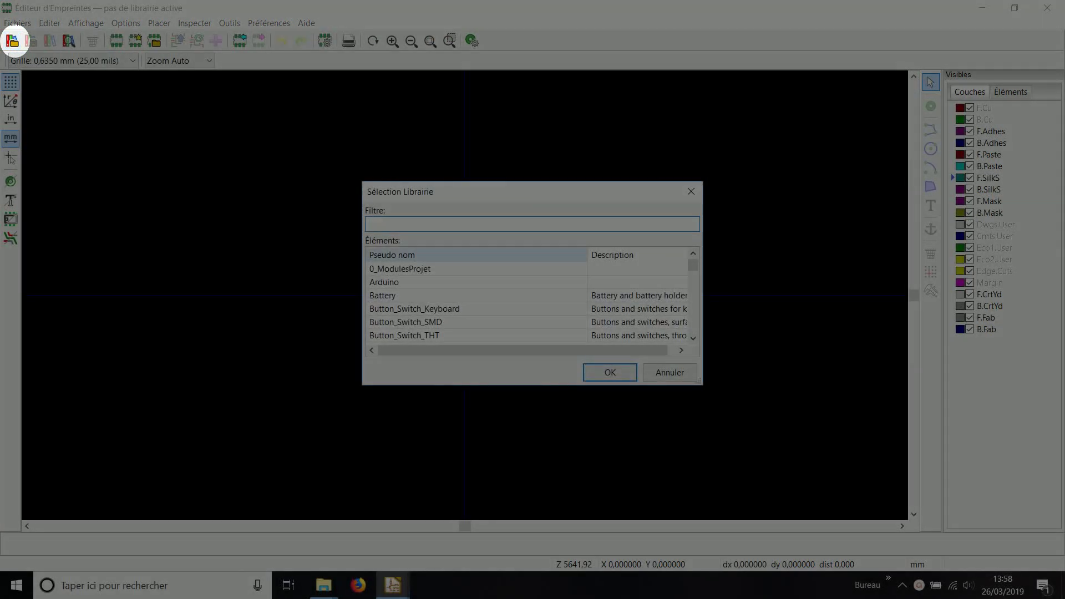
type("relay")
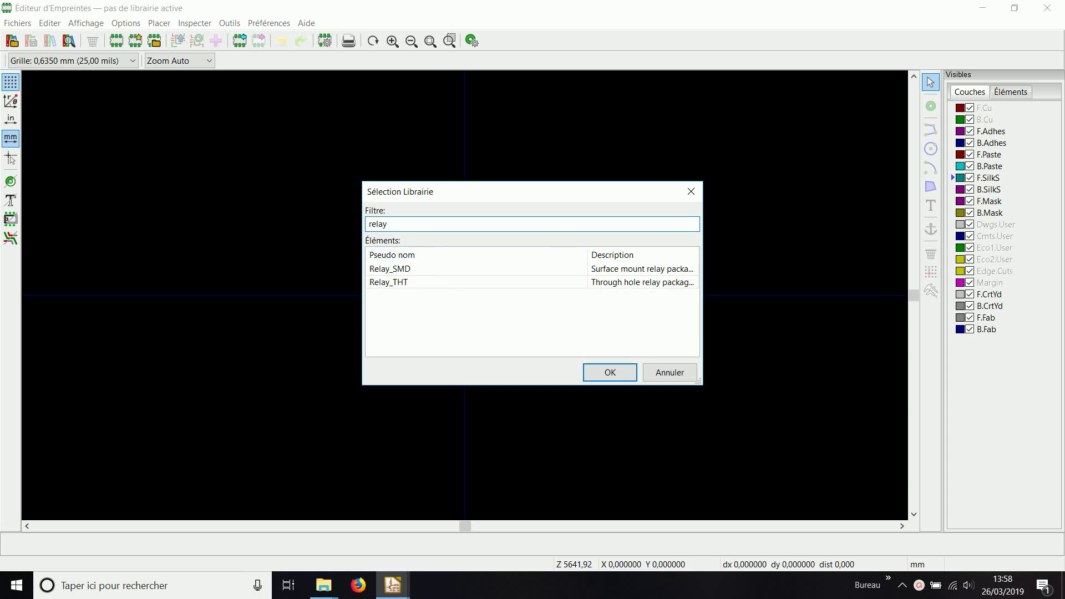
left_click(389, 282)
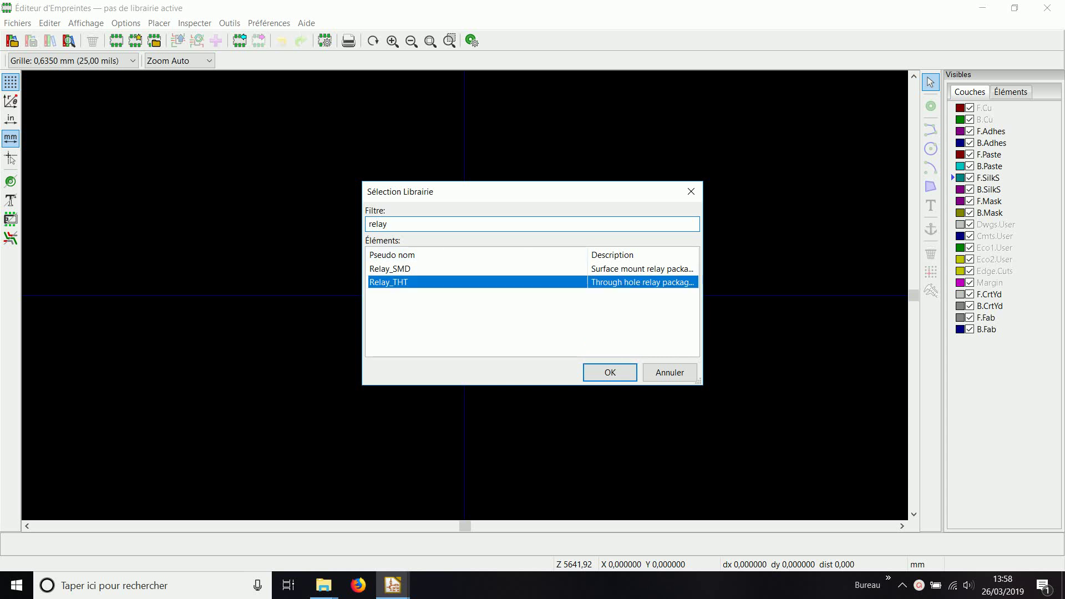
left_click(610, 373)
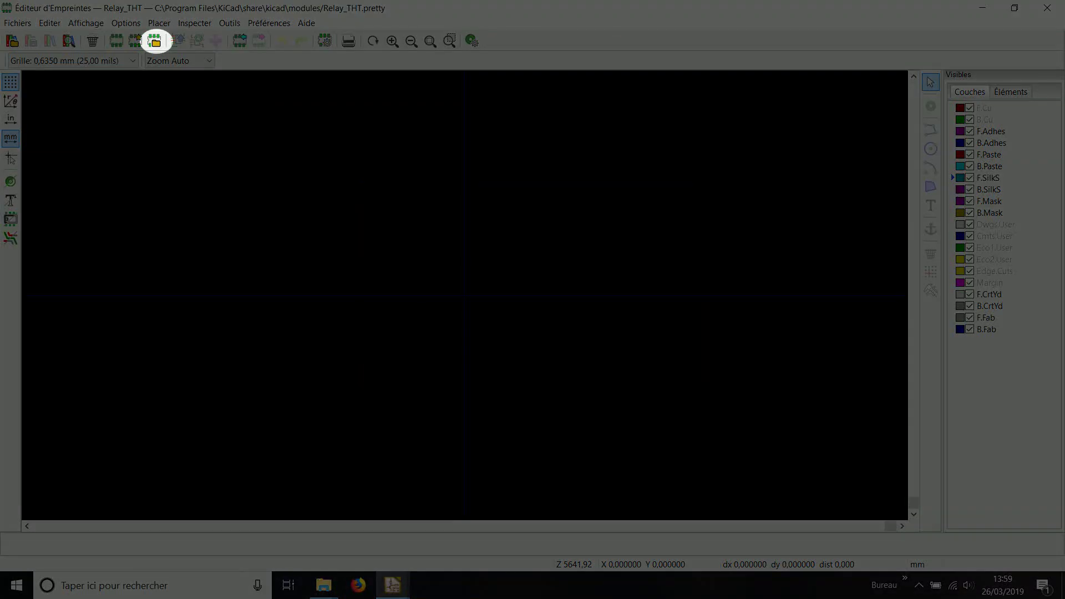
- Load the Relay_DPDT_Omron_G6S-2 footprint from the active library by searching for Omron_G6
left_click(154, 40)
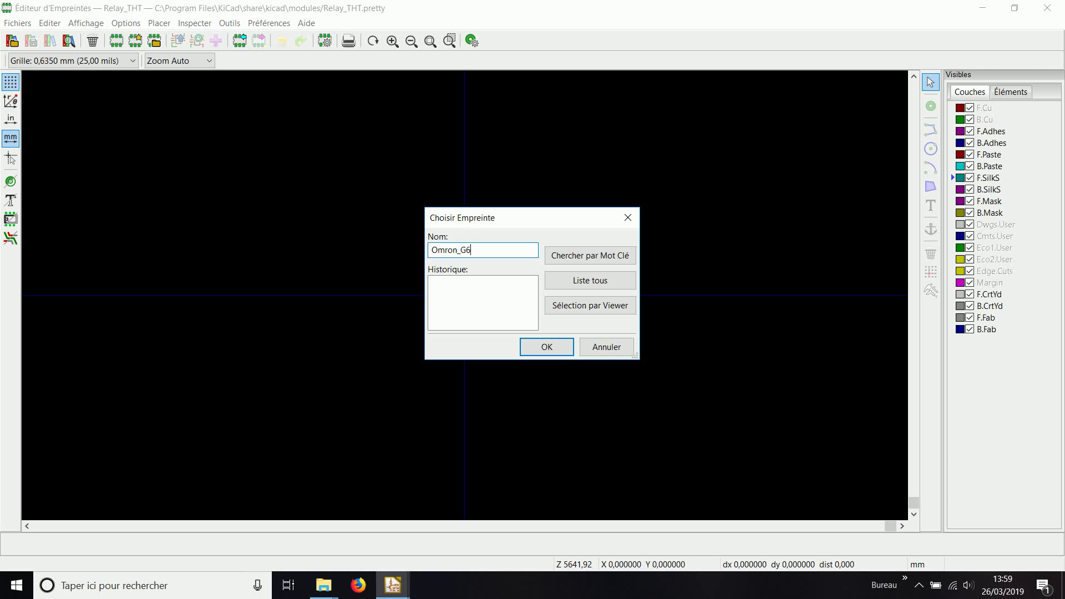
key("Return")
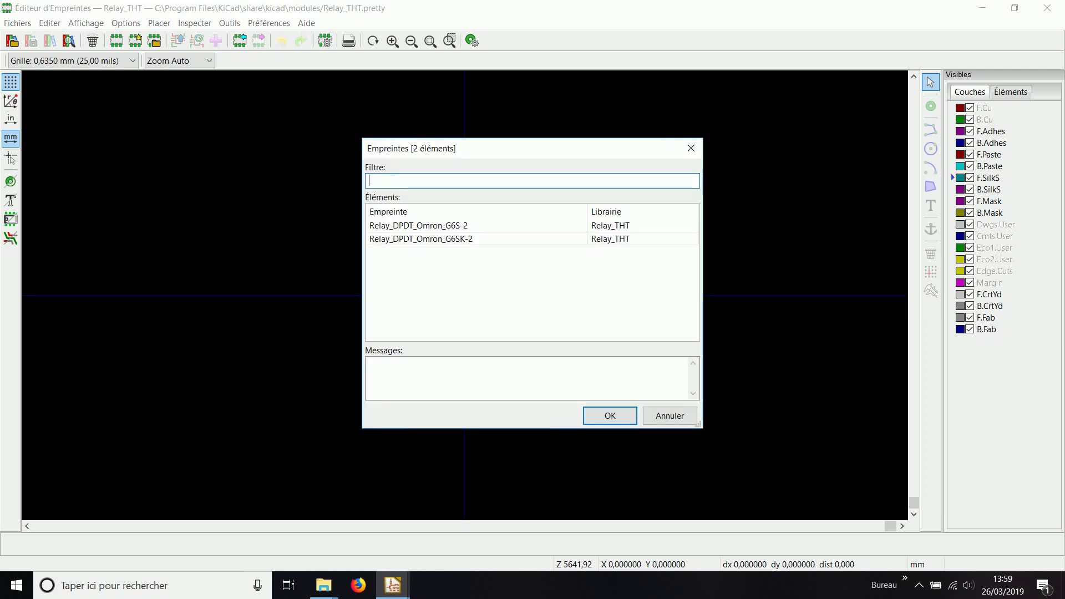
left_click(432, 226)
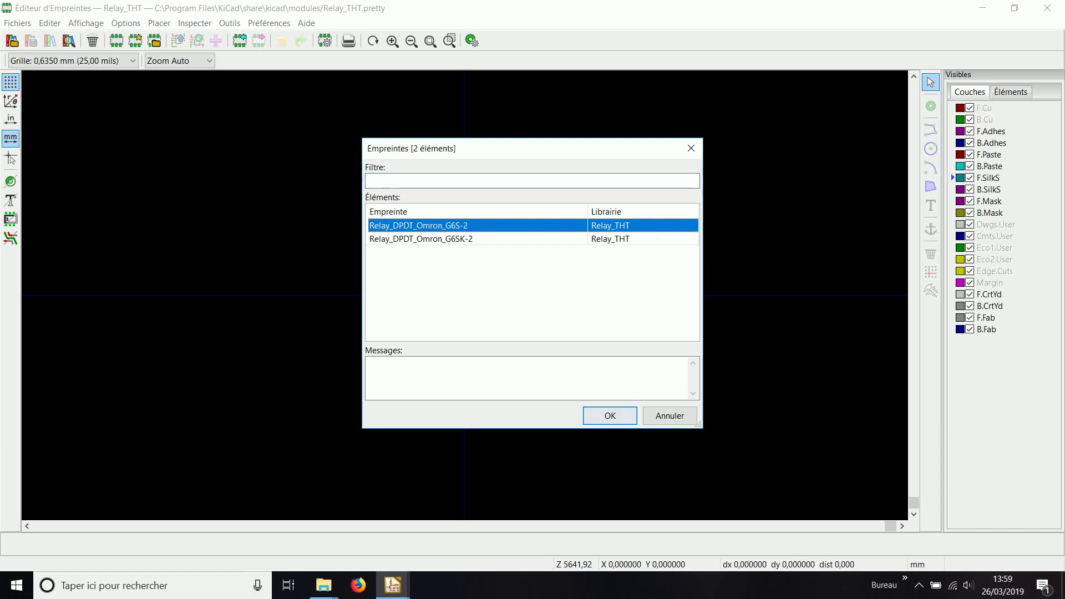
left_click(614, 416)
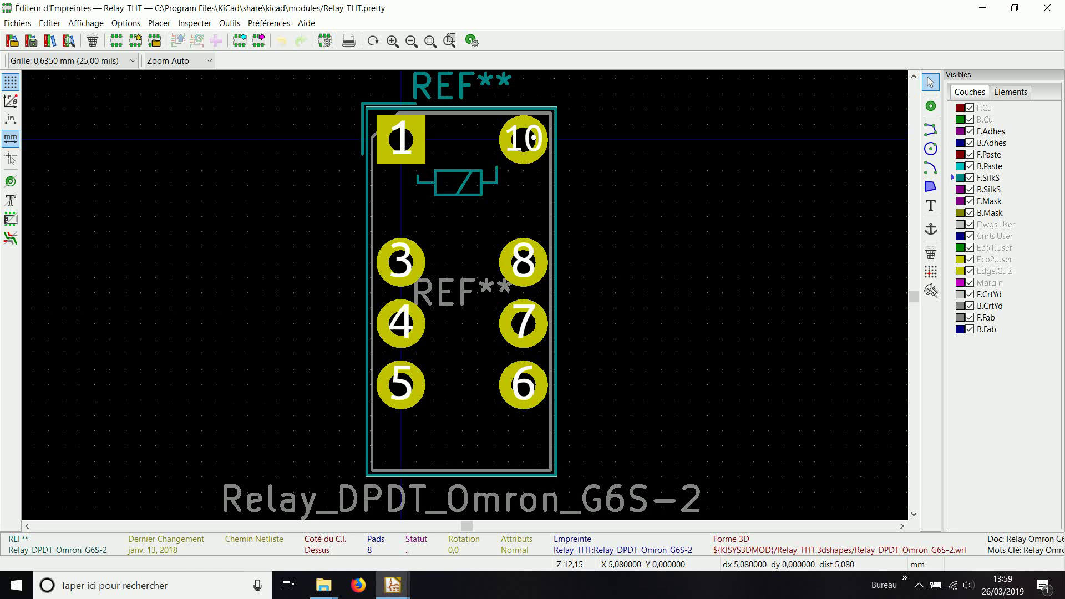
- Renumber the pad opposite pad 1 as 12 and the pad opposite pad 3 as 10
left_click(523, 139)
type("e")
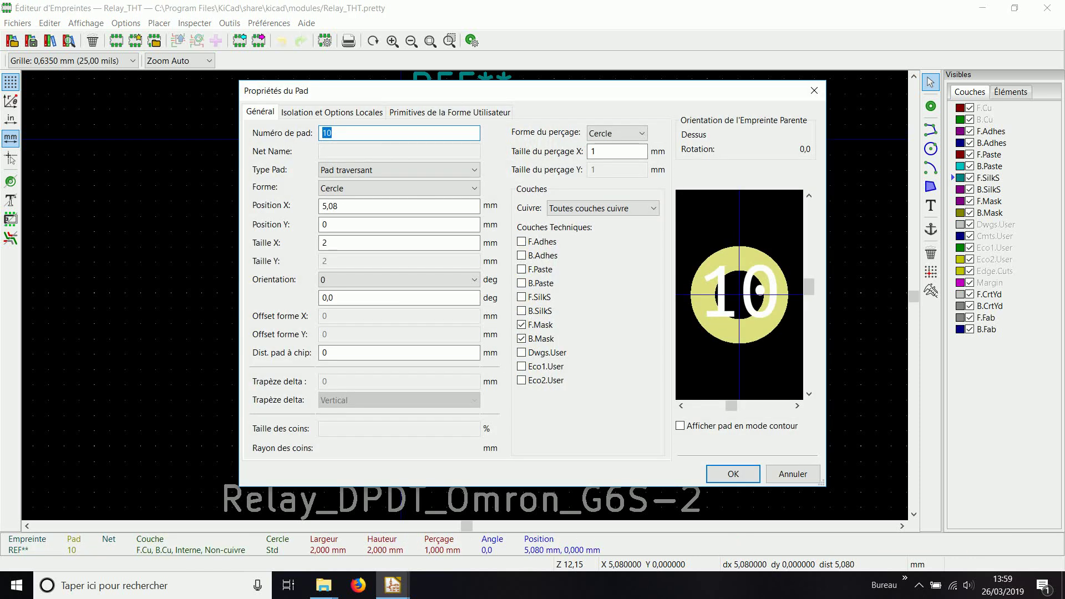
type("12")
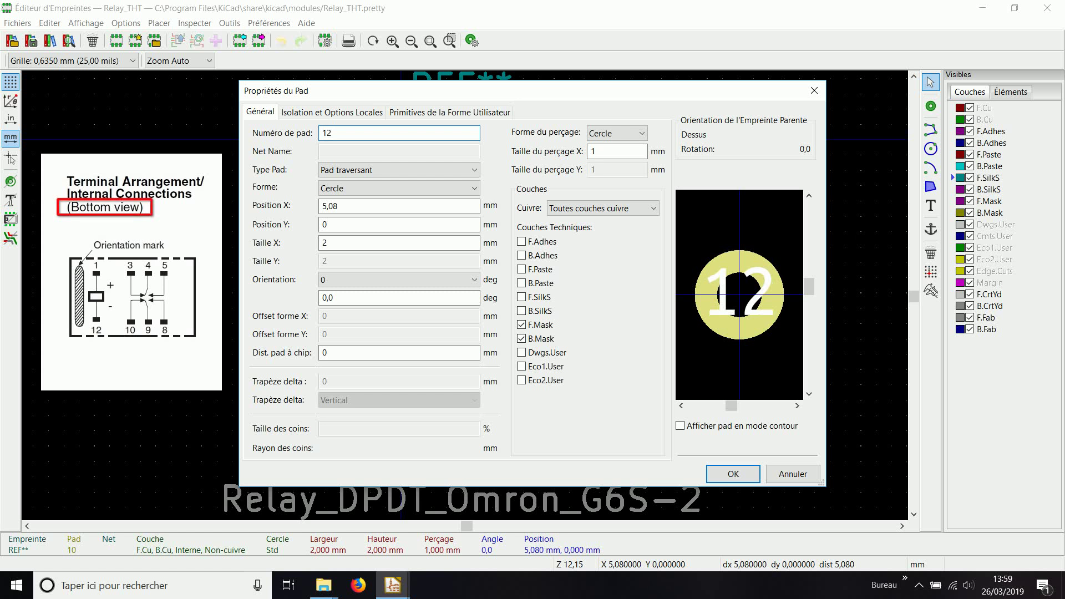
left_click(733, 474)
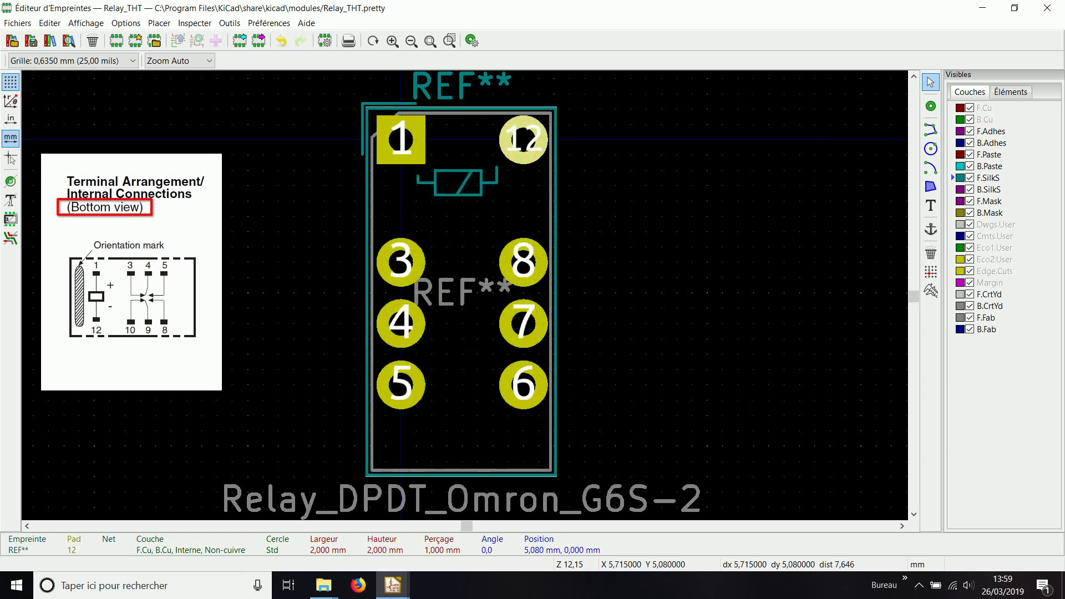
left_click(523, 260)
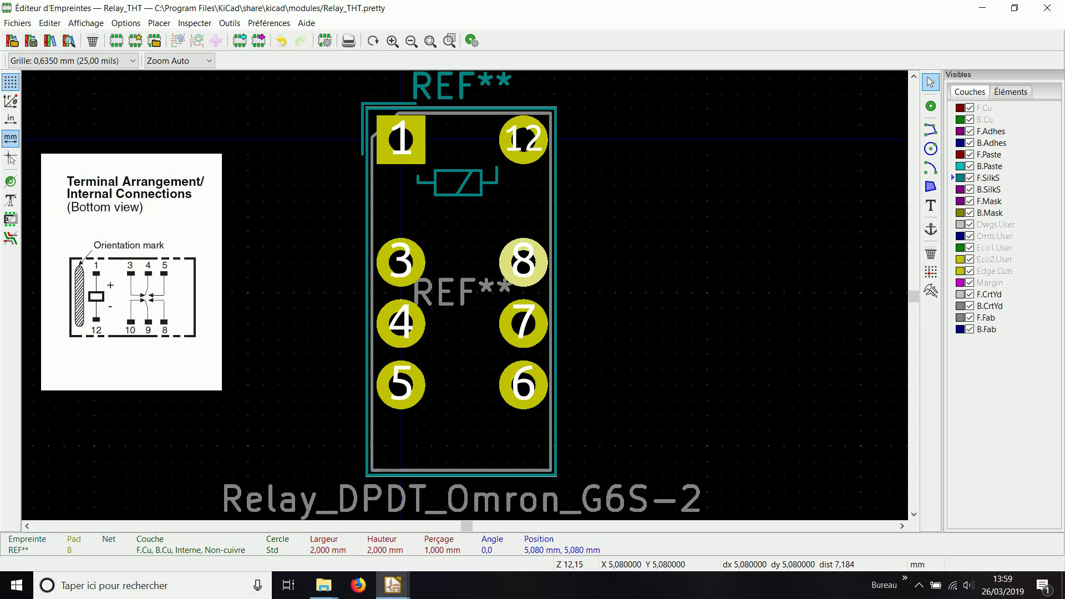
type("e")
type("10")
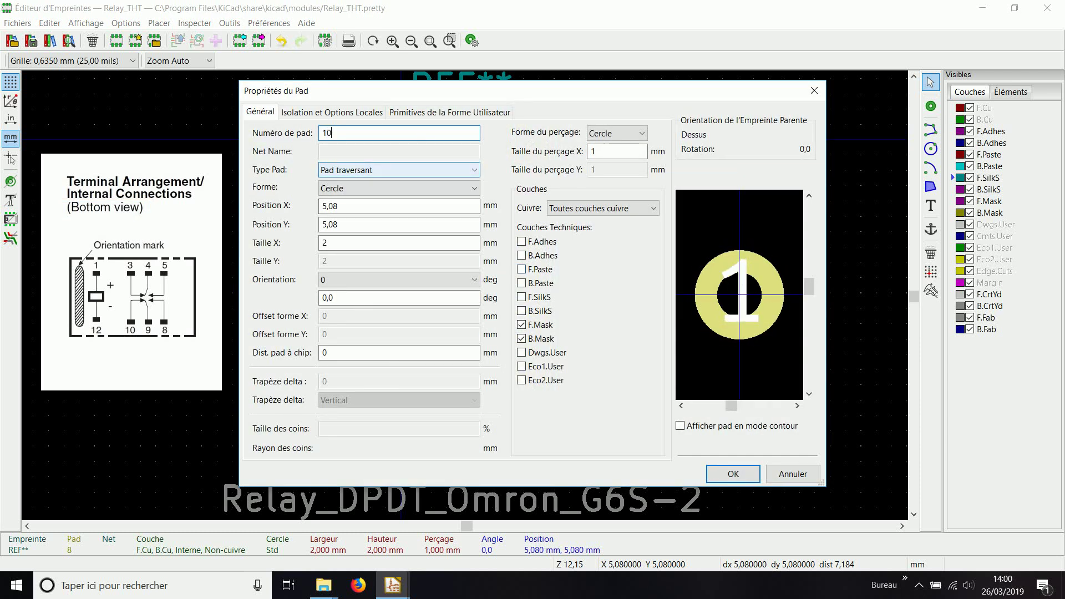
key("Return")
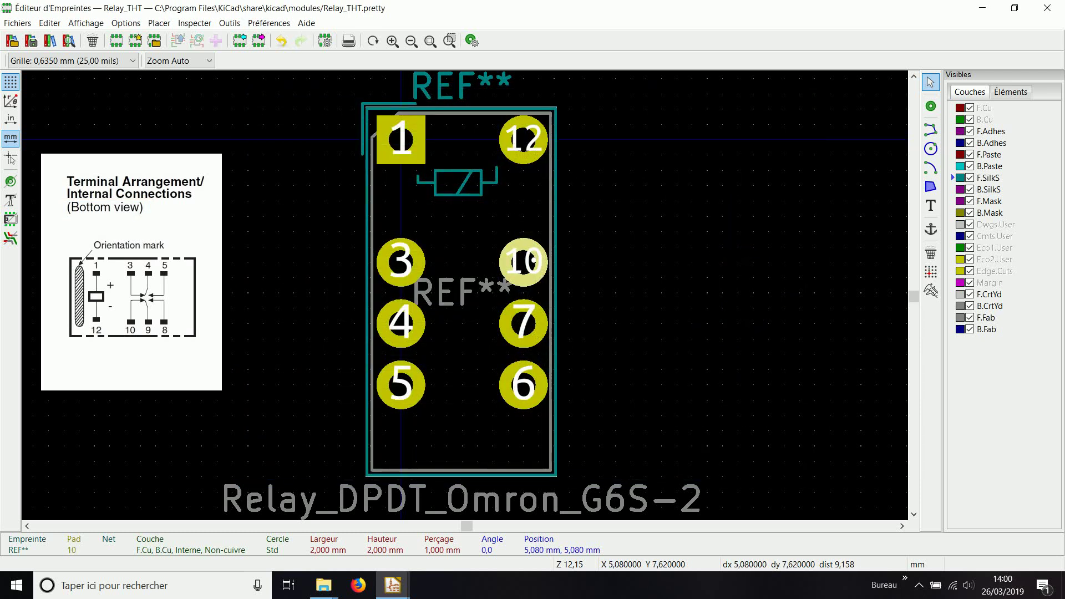
- Renumber the pad opposite pad 4 as 9 and the pad opposite pad 5 as 8
left_click(523, 324)
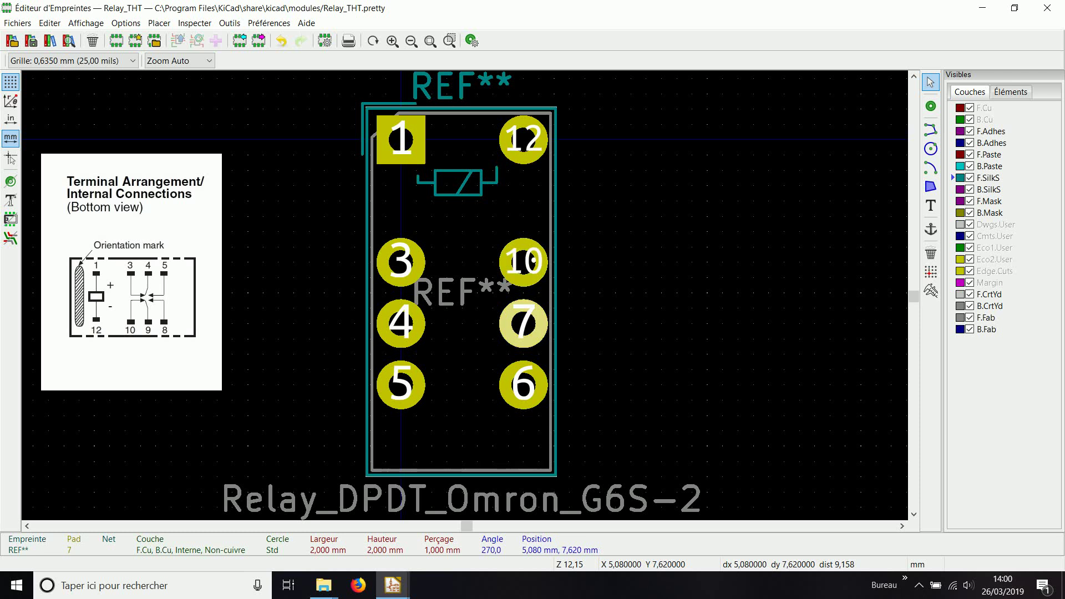
key("e")
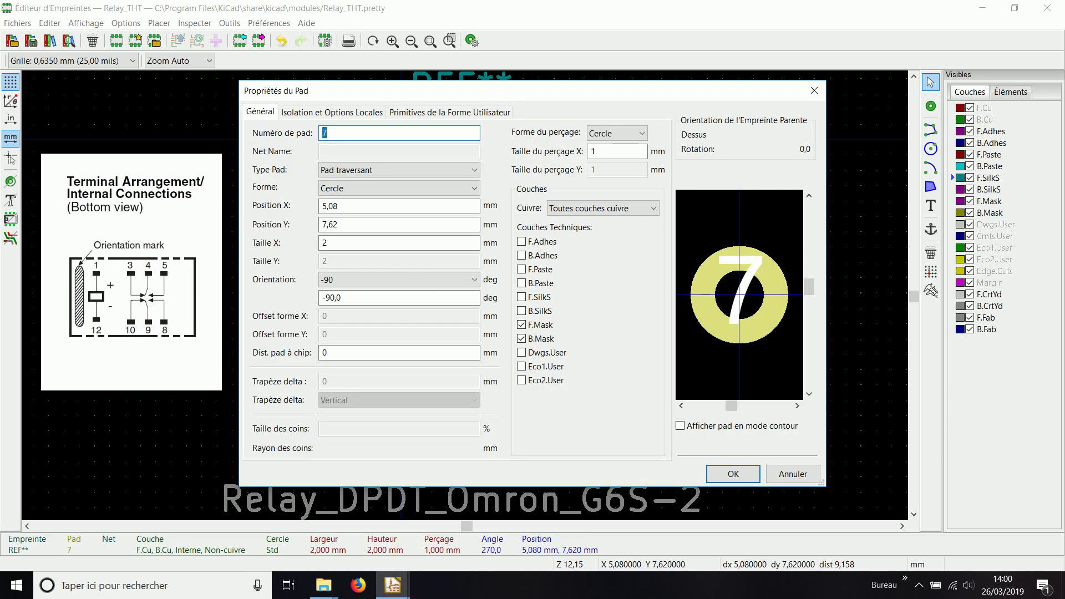
type("9")
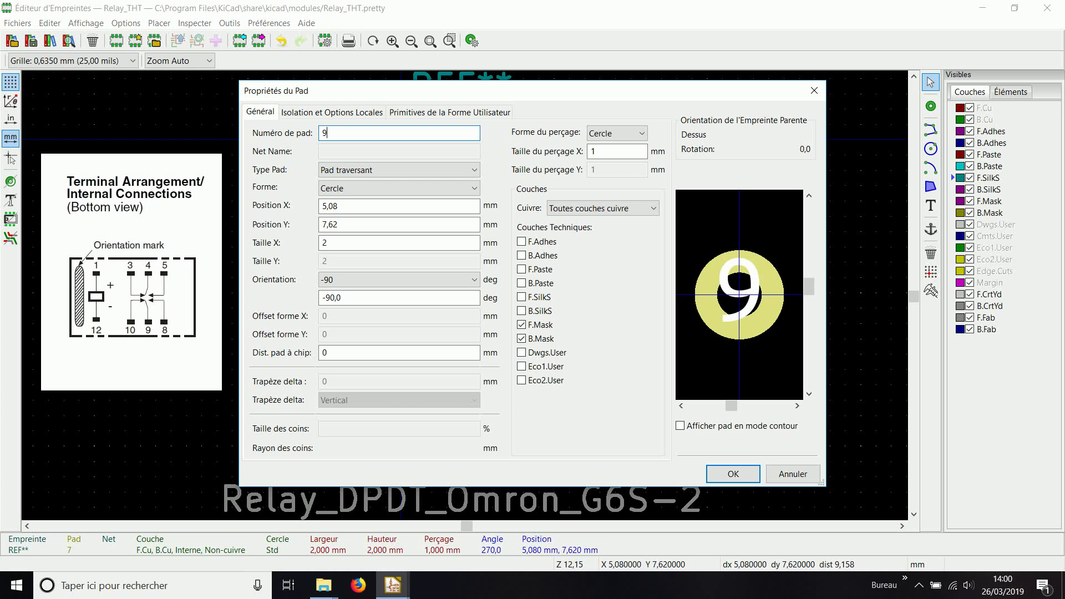
key("Return")
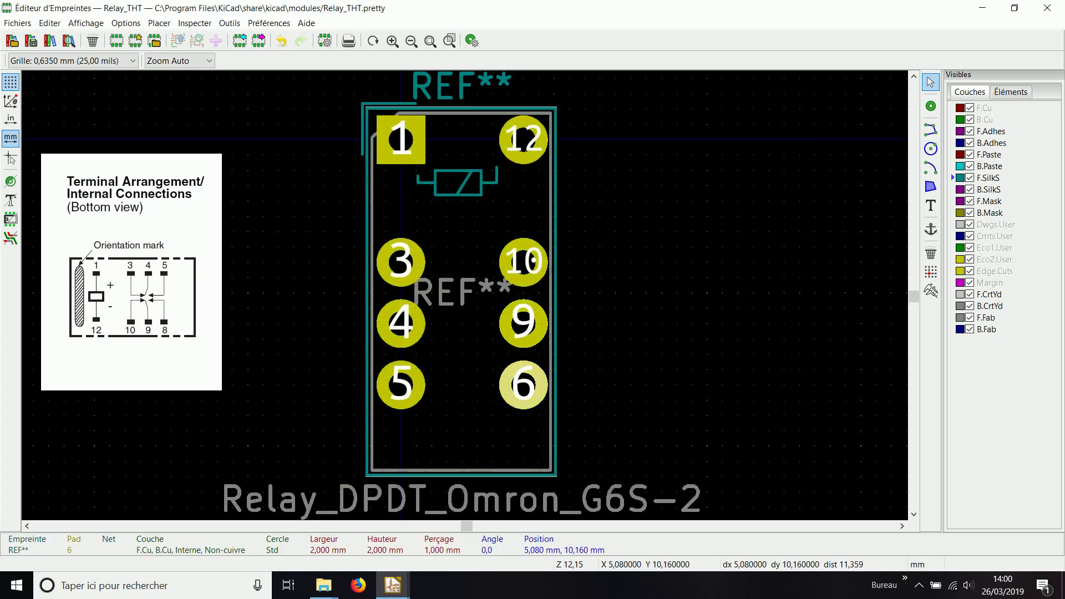
key("e")
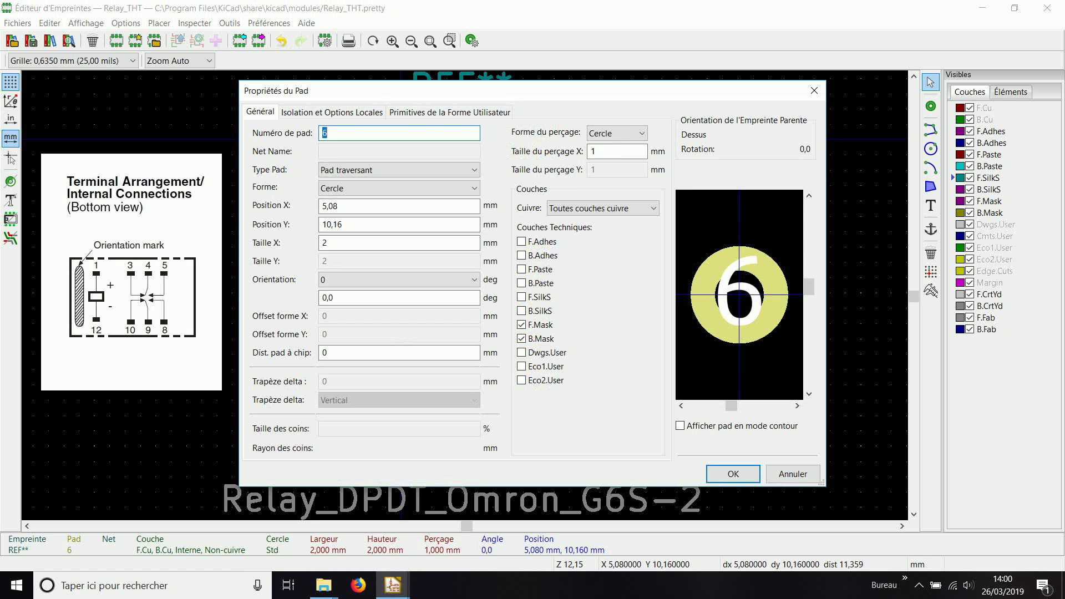
type("8")
key("Return")
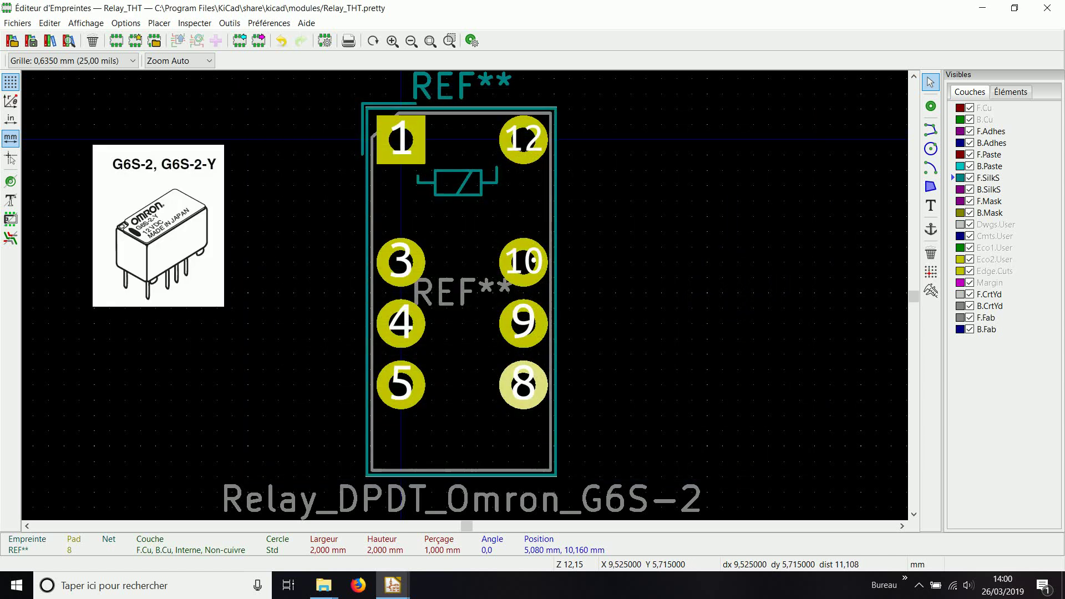
left_click(630, 292)
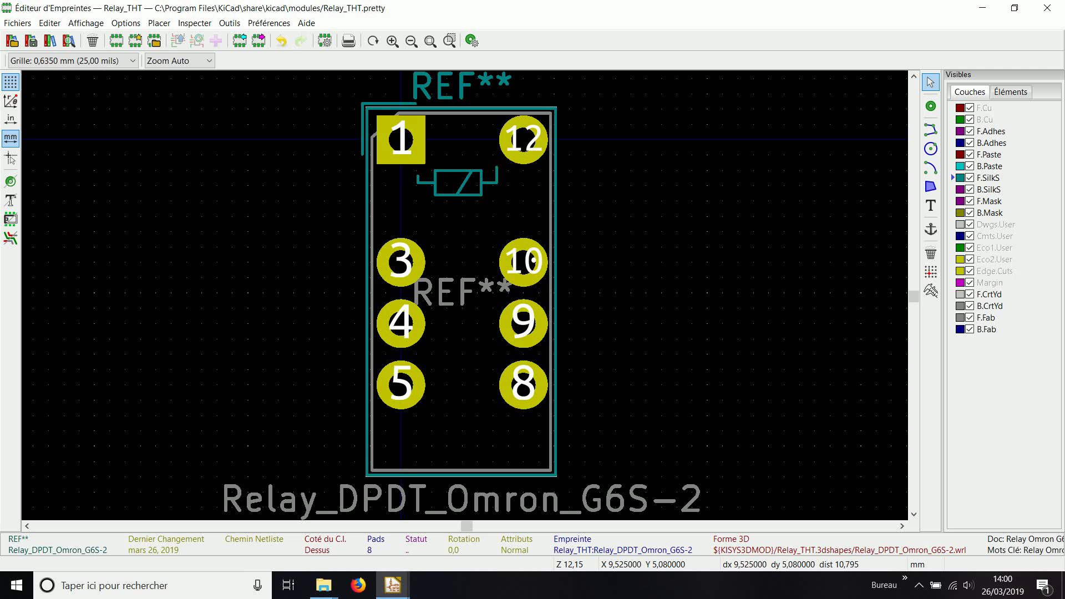
right_click(624, 261)
mouse_move(693, 403)
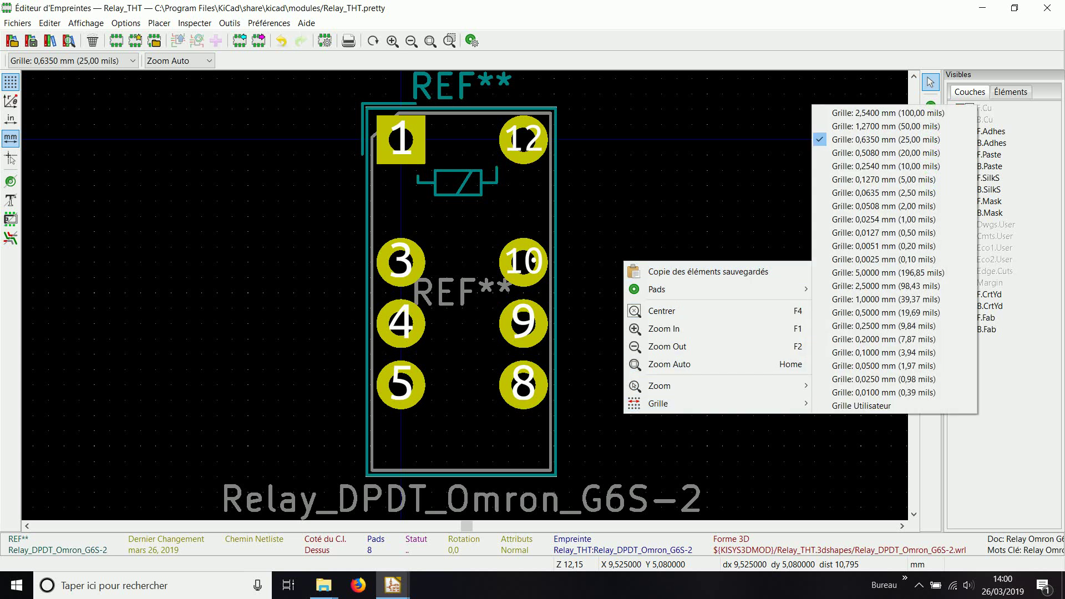
left_click(660, 430)
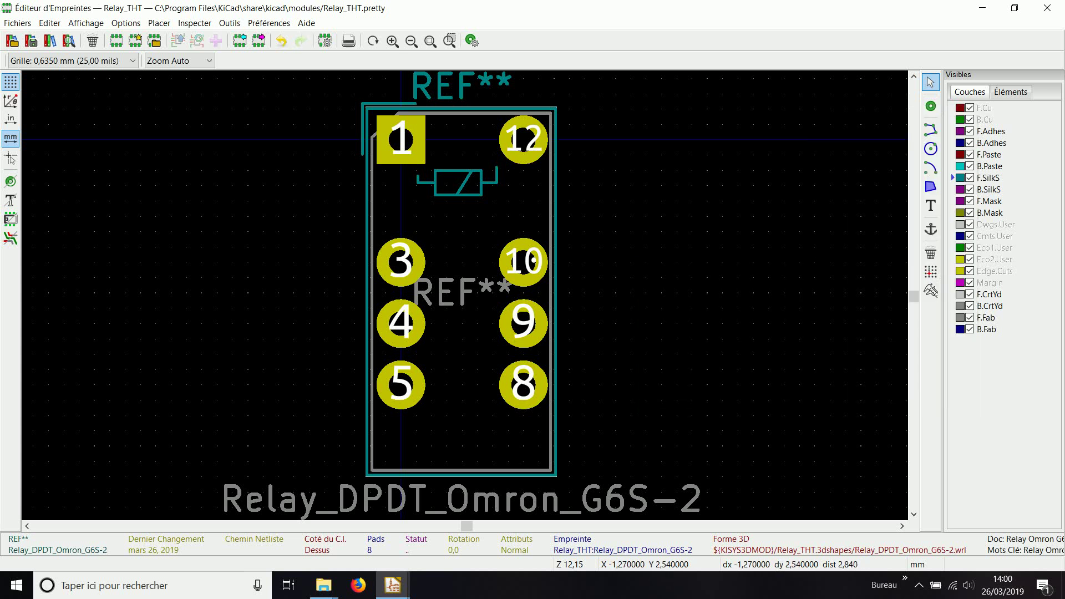
- Extend the F.Fab outline's left vertical line by setting its end Y to -1.1 mm
left_click(370, 201)
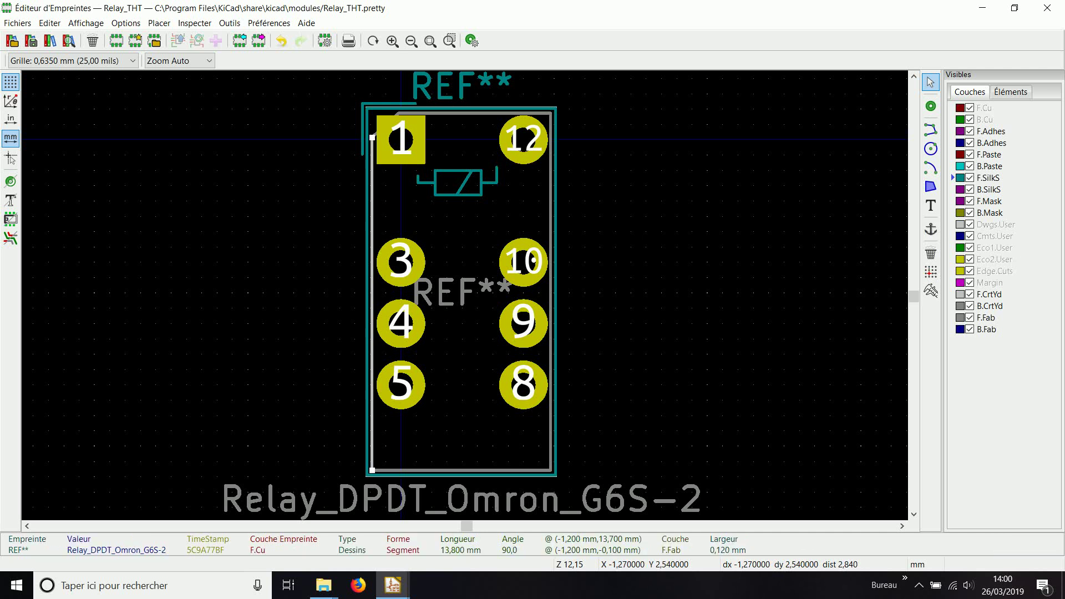
key("e")
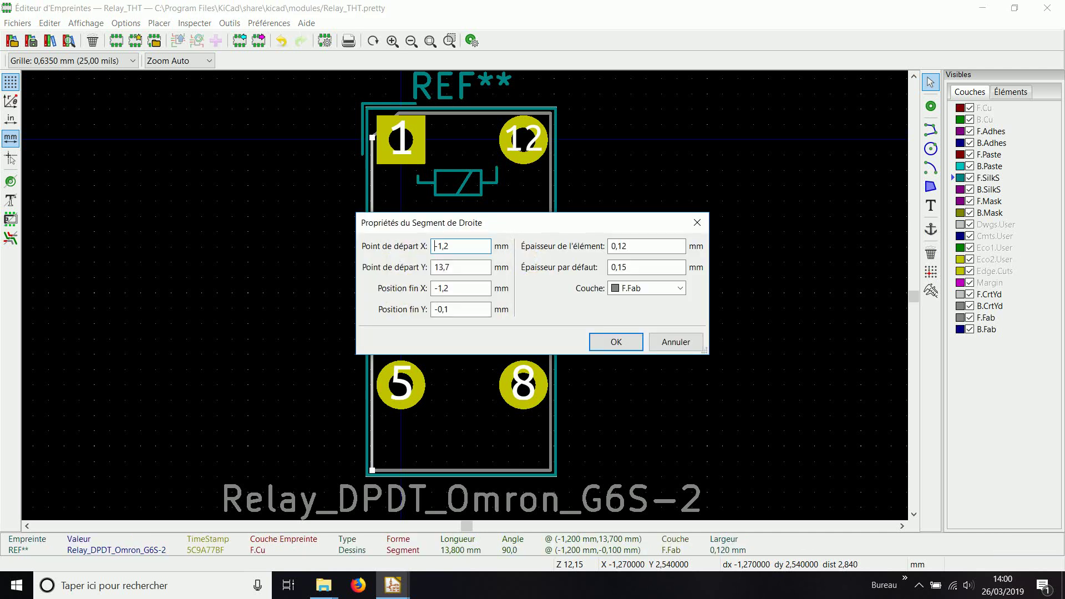
left_click_drag(471, 223, 614, 210)
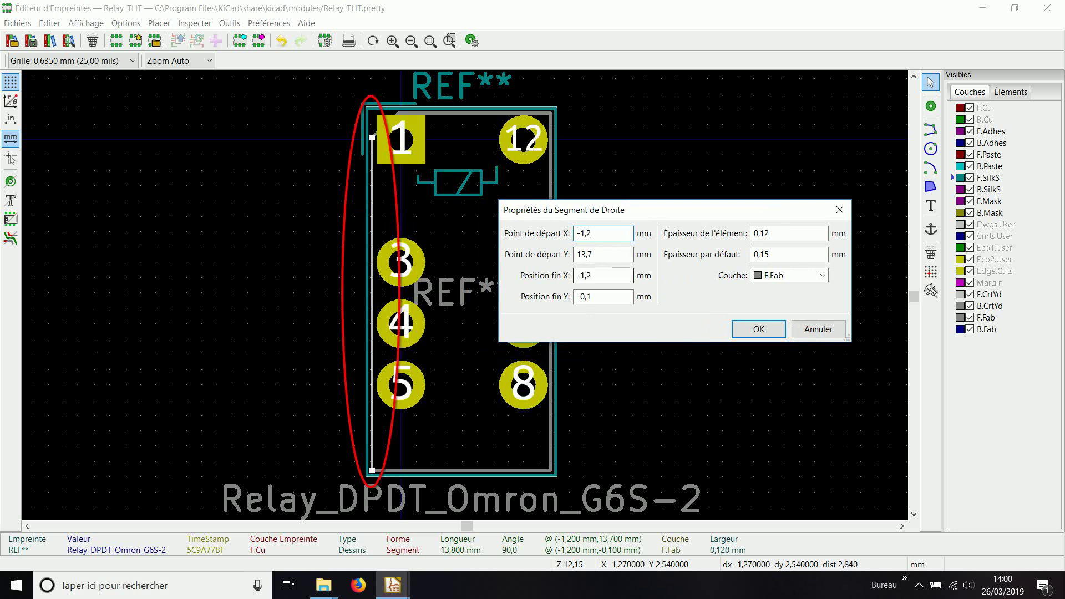
left_click(585, 296)
key("Return")
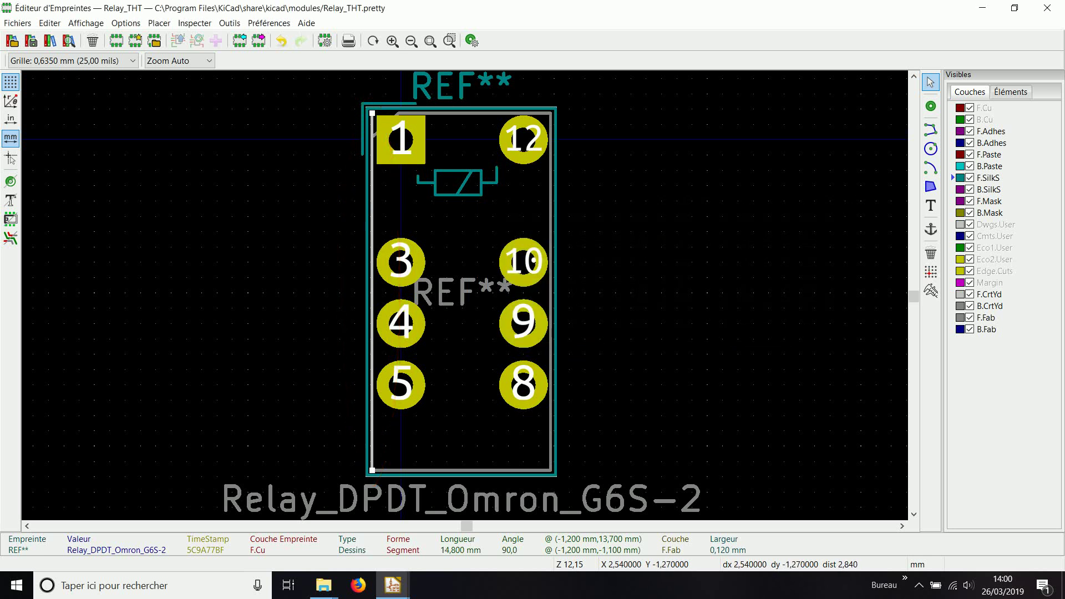
- Set the F.Fab outline's top line to start at X -1.2 mm and end at X 5.1 mm
right_click(467, 114)
left_click(512, 248)
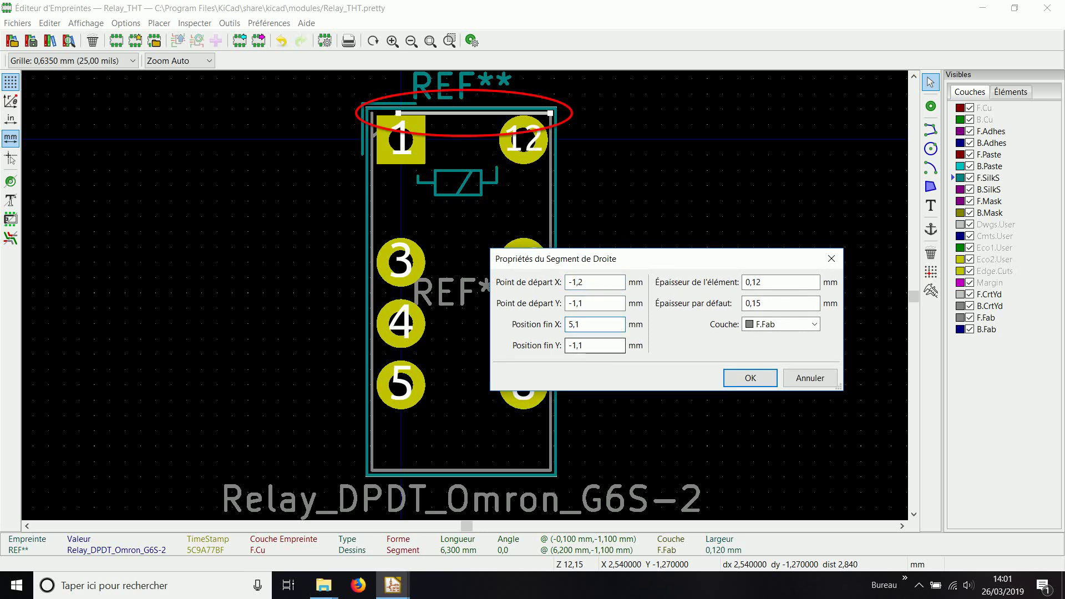
key("Return")
- Shorten the F.Fab outline's right vertical line by setting its start Y to -0.1 mm
double_click(551, 155)
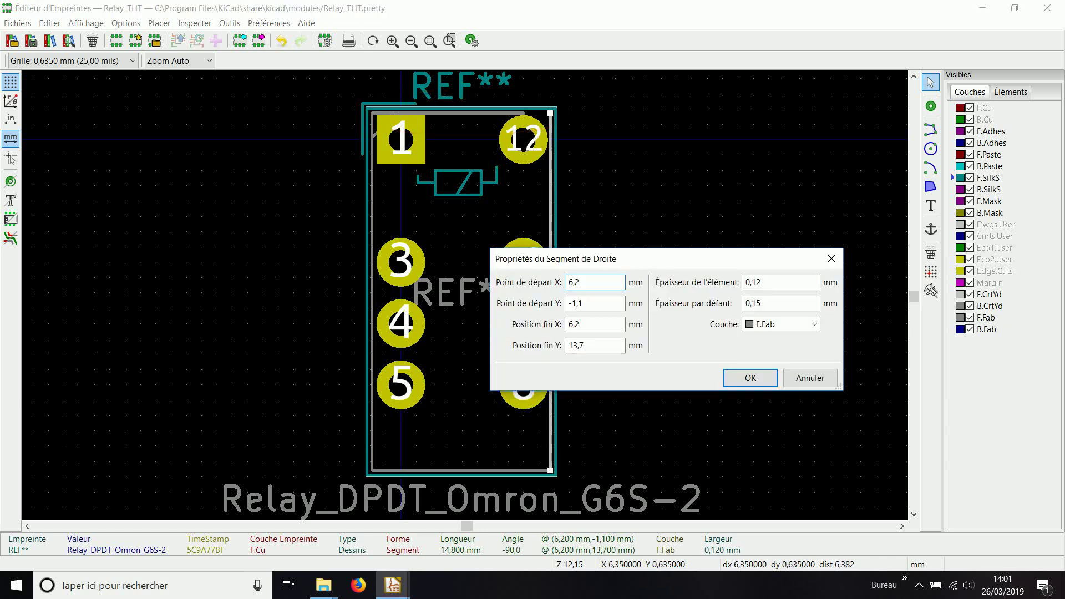
left_click(576, 303)
key("BackSpace")
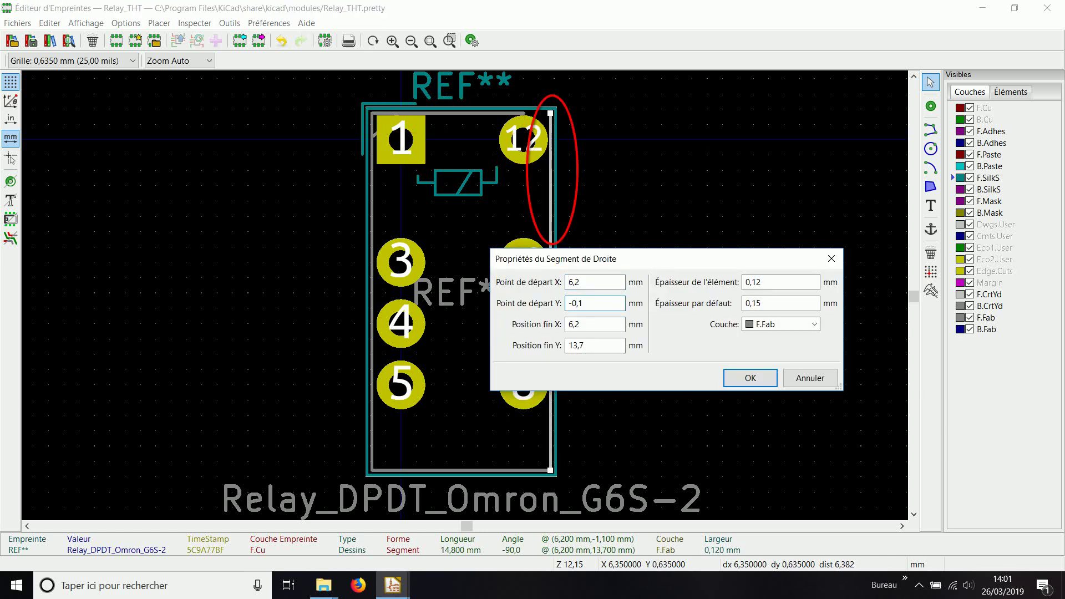
type("0")
left_click(750, 378)
- Move the diagonal F.Fab corner line from pad 1 to pad 12 by setting start X to 6.2 mm and end X to 5.1 mm
left_click(384, 123)
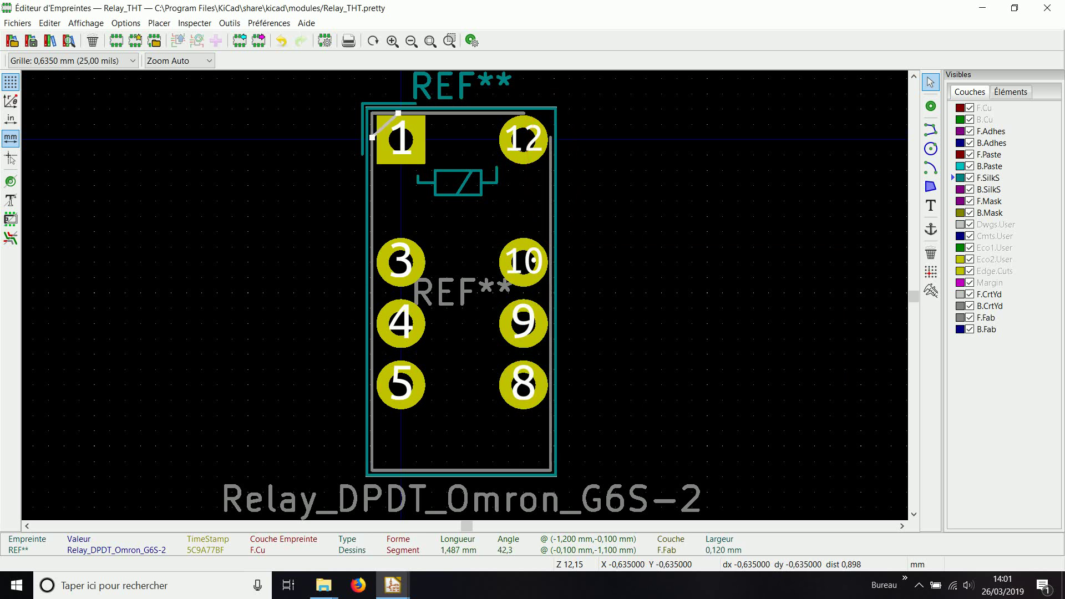
double_click(385, 124)
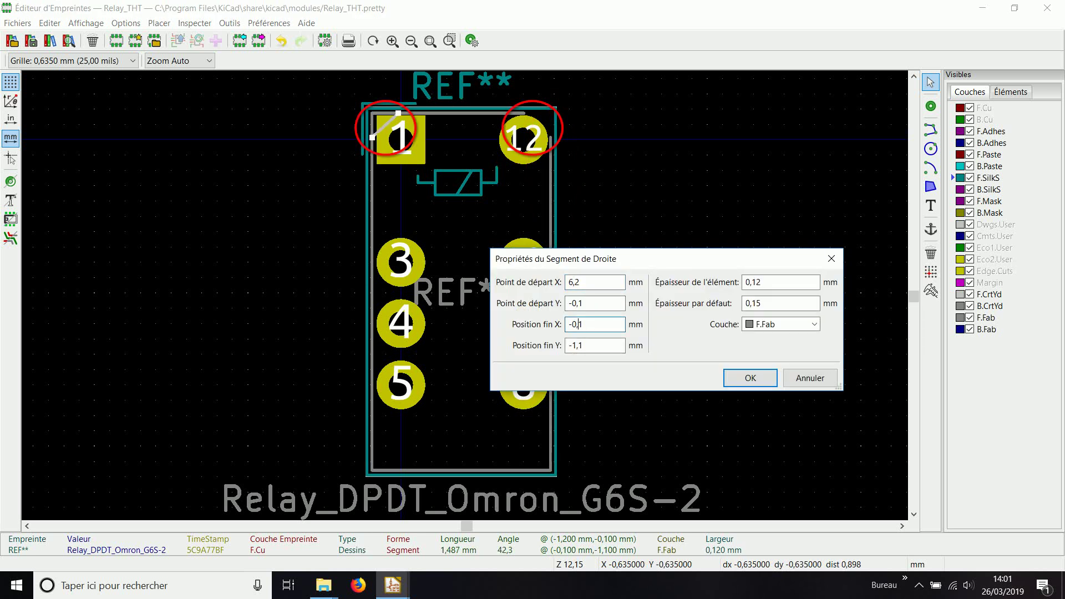
left_click(750, 378)
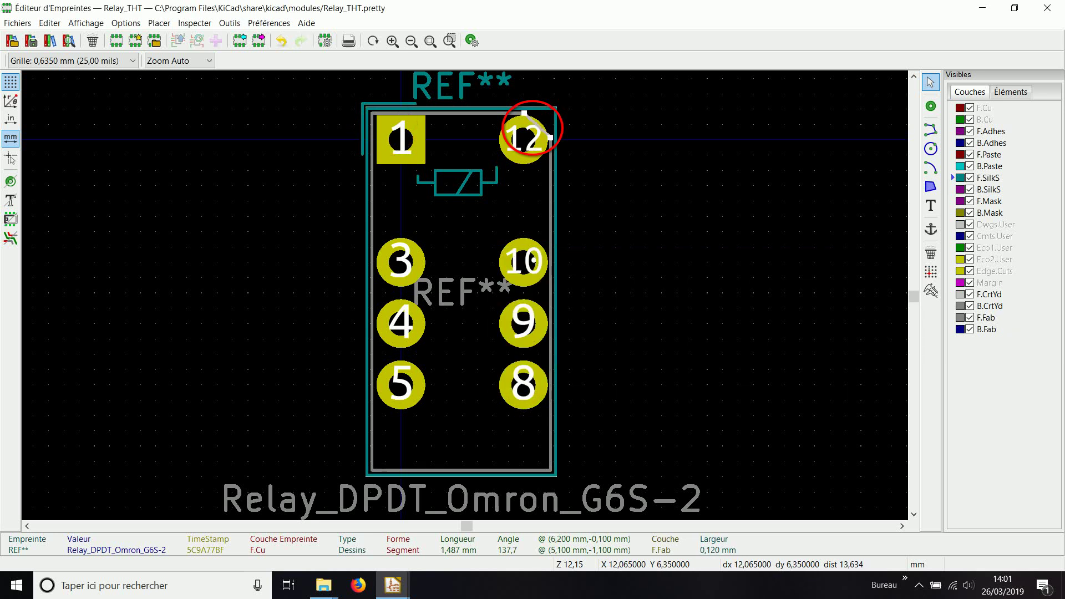
left_click(693, 293)
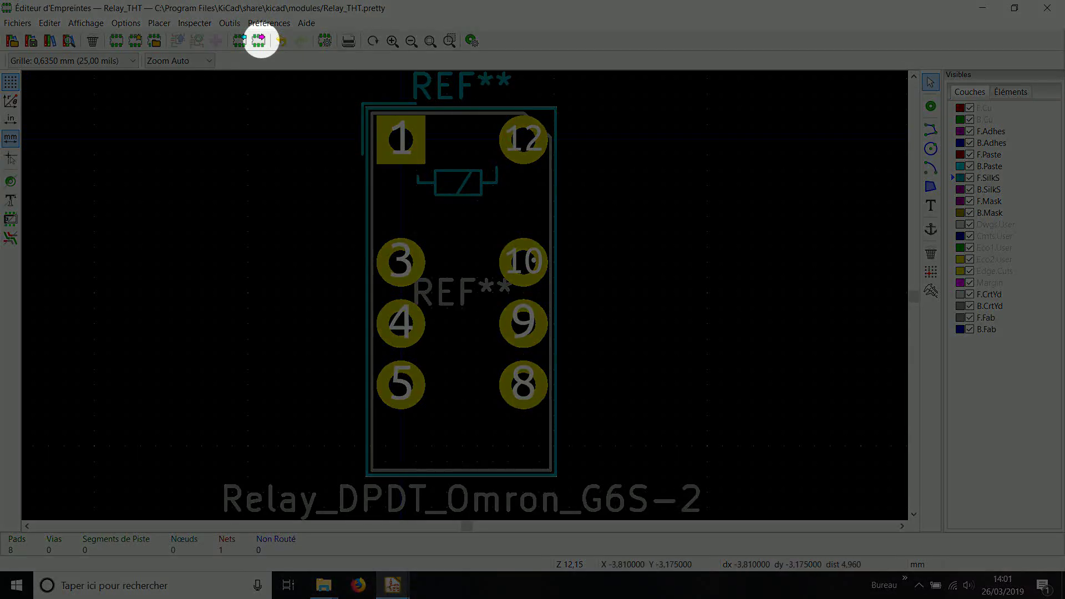
- Export the modified footprint to the 0_ModulesProjet.pretty folder as Relay_DPDT_Omron_G6S-2_MOD
left_click(259, 40)
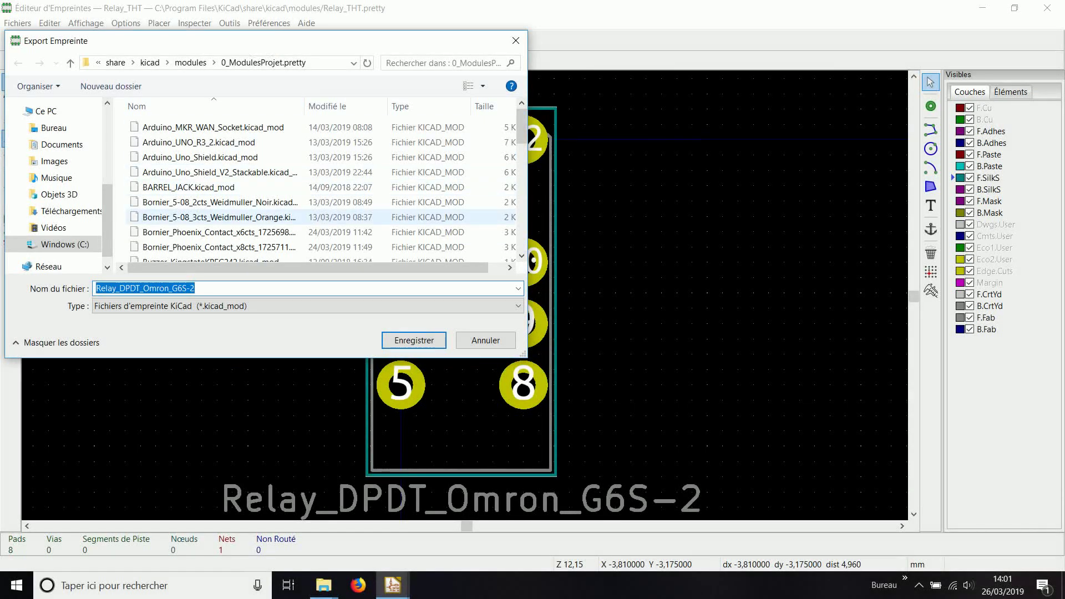
left_click(327, 63)
left_click(321, 62)
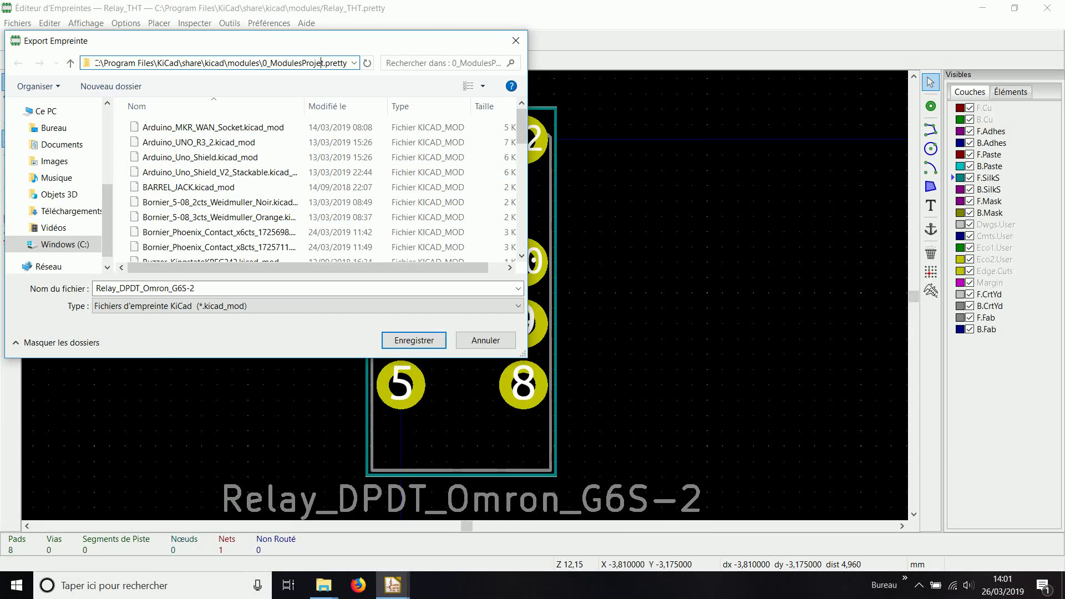
key("Return")
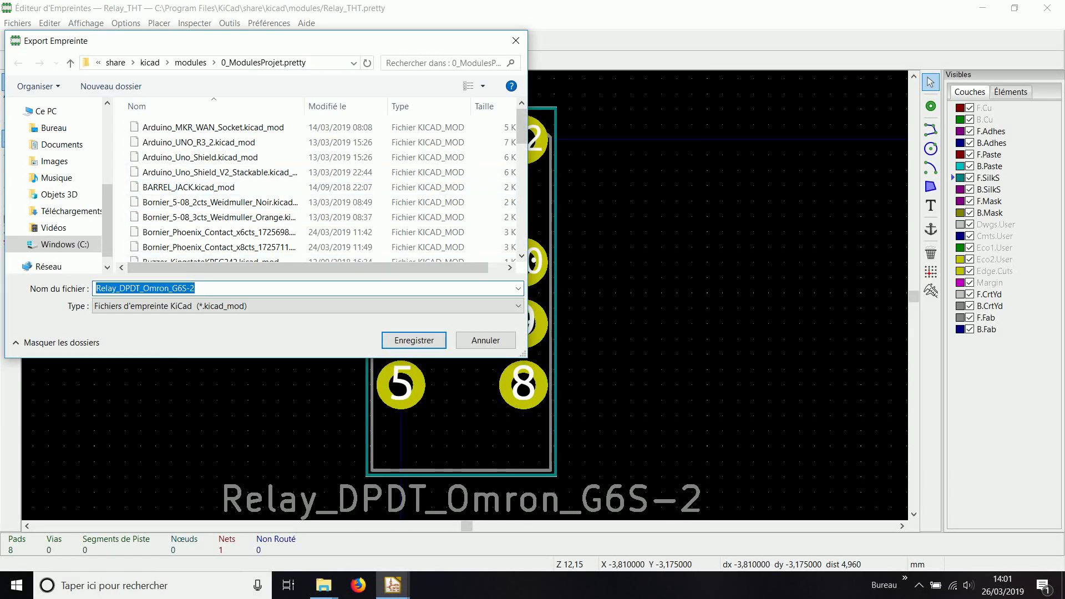
left_click(197, 289)
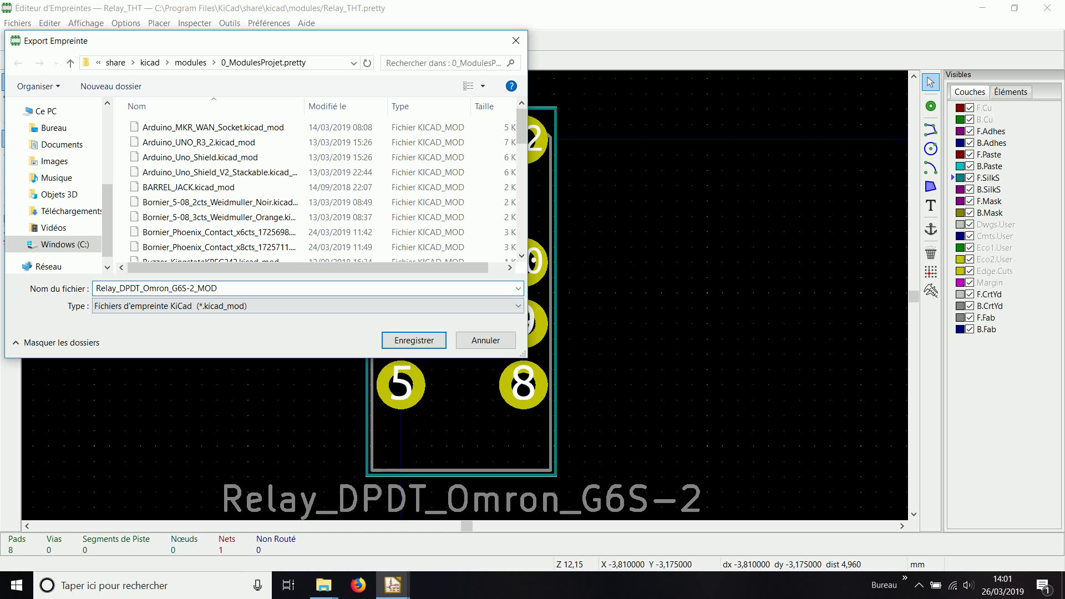
key("Return")
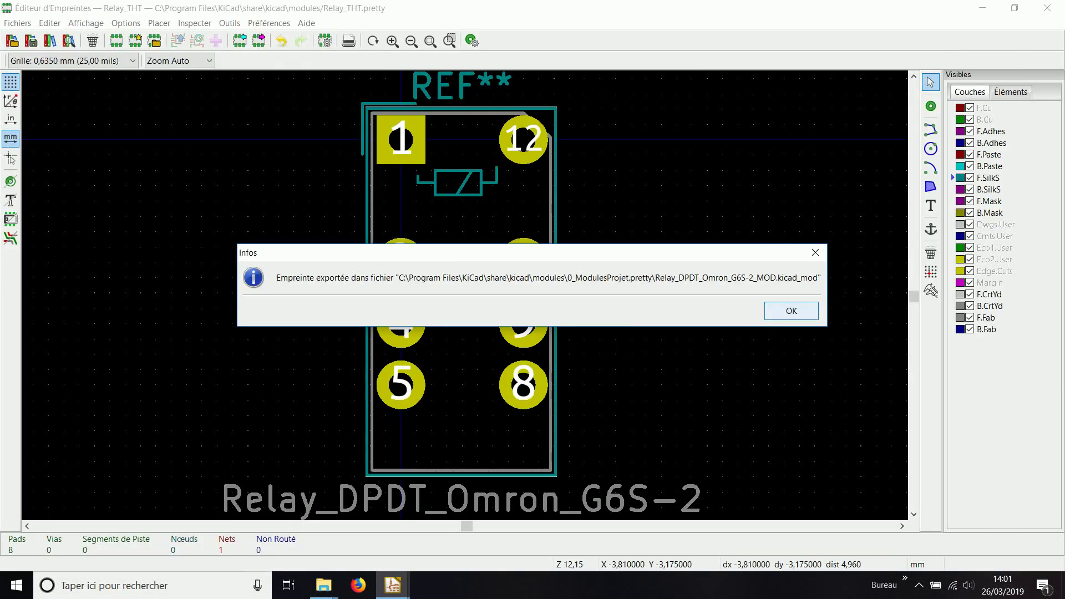
- Close the footprint editor without saving changes to the original Relay_THT footprint
key("Return")
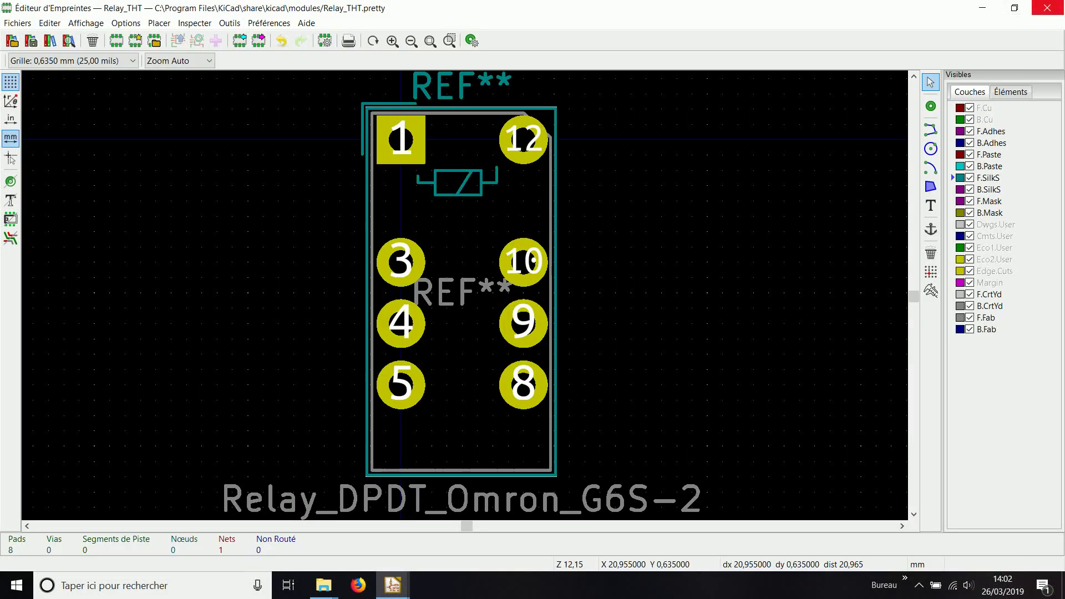
left_click(1047, 7)
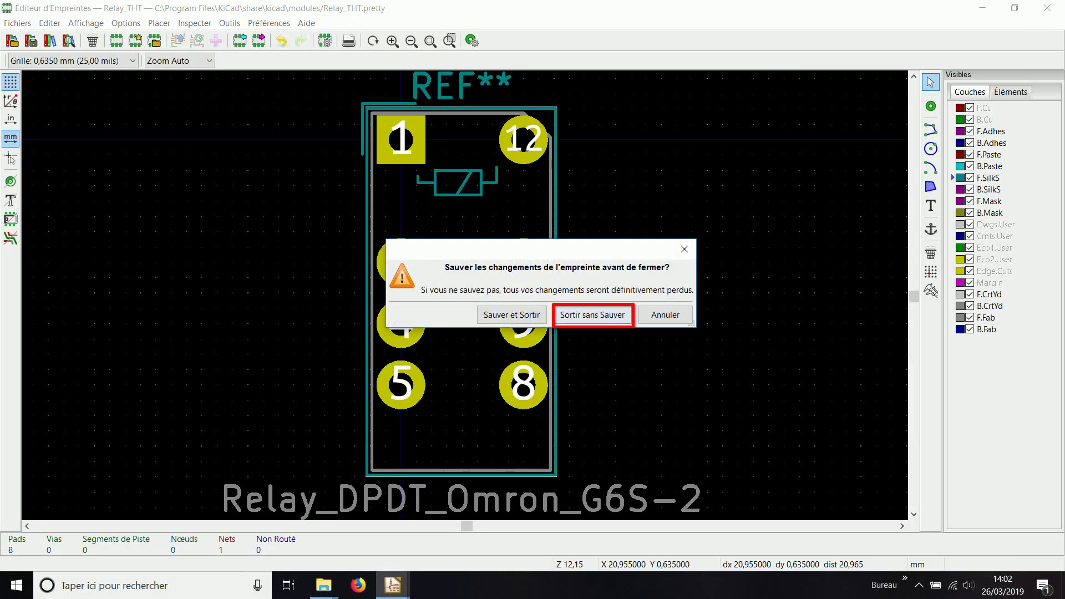
left_click(609, 315)
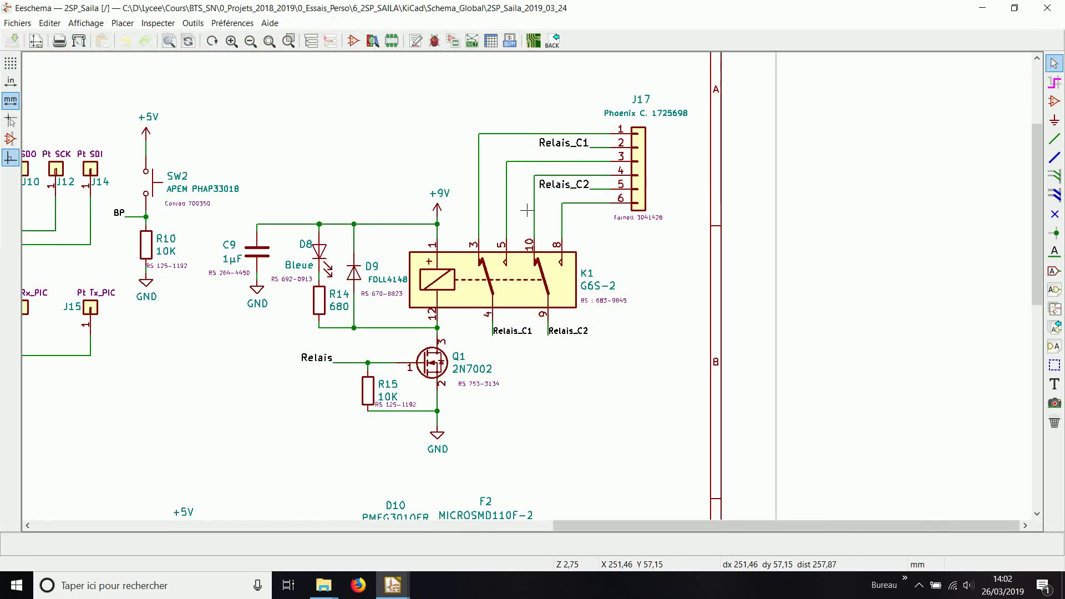
- In the footprint assignment tool, select relay K1 and the Relay_DPDT_Omron_G6S-2_MOD footprint from the 0_ModulesProjet library
left_click(453, 41)
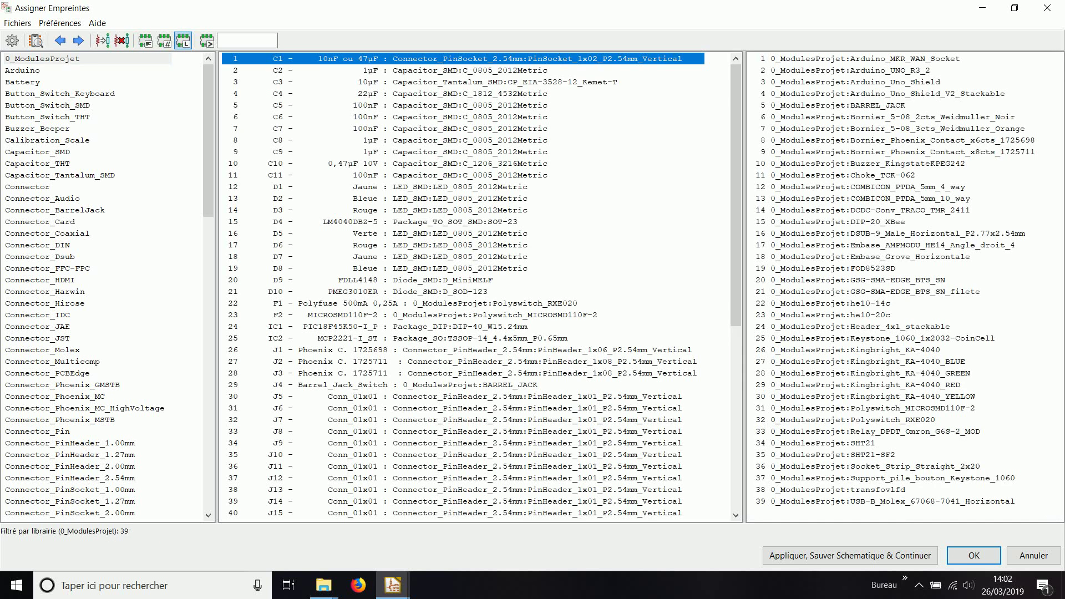
scroll(481, 287, "down", 5)
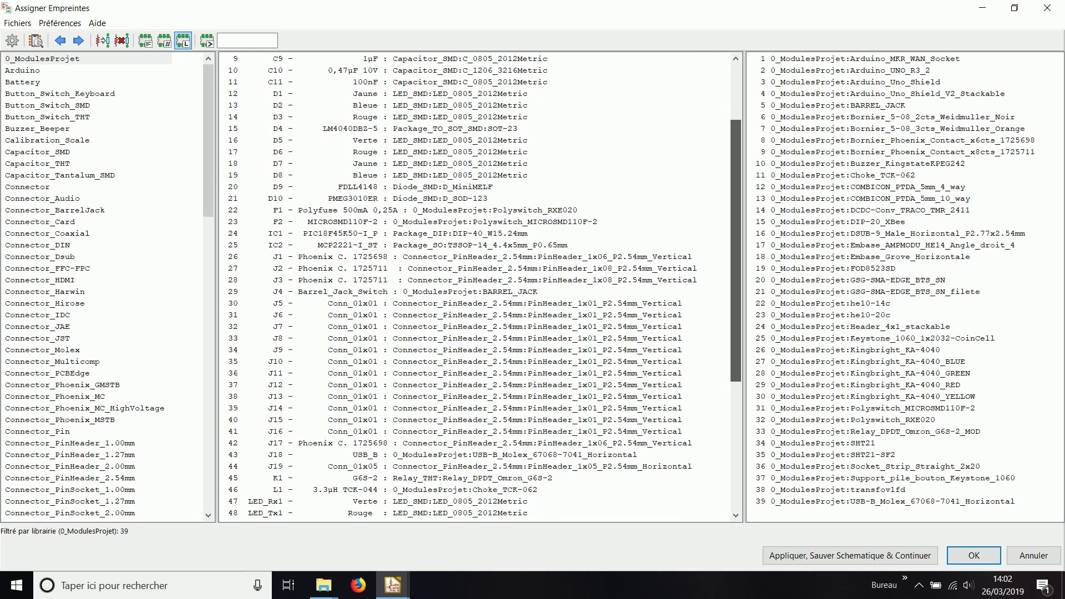
left_click_drag(735, 292, 735, 306)
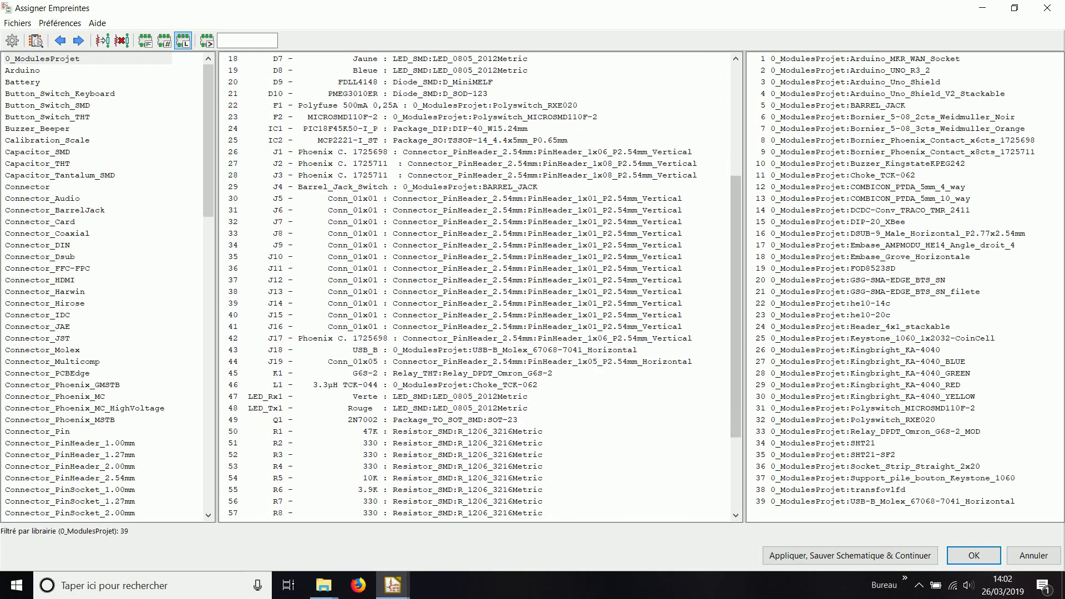
left_click(472, 373)
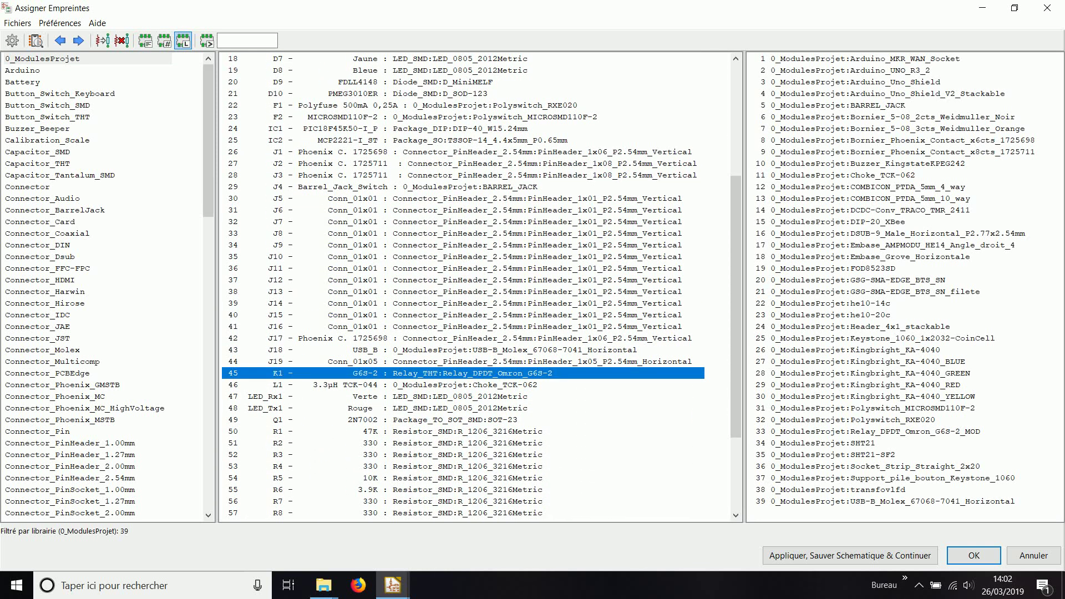
left_click(43, 59)
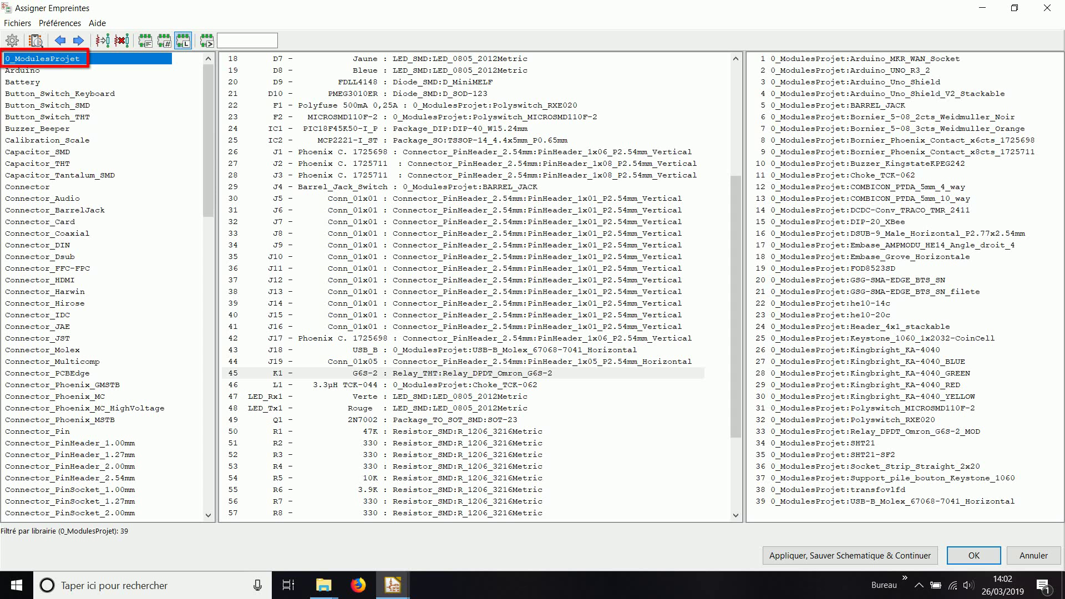
left_click(875, 432)
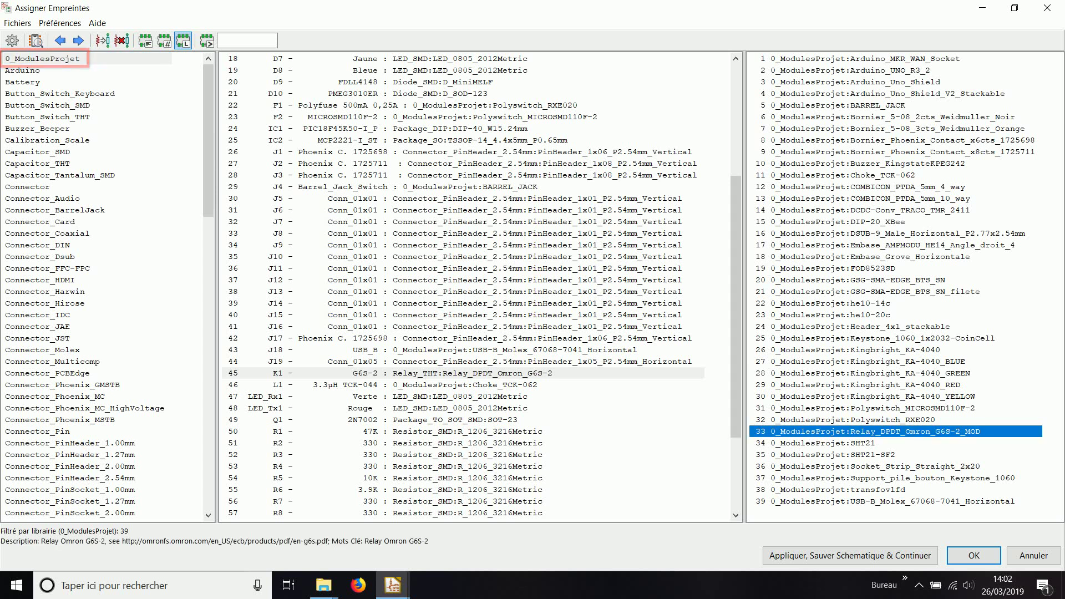
- Inspect the pad numbering and the 3D model of the selected Relay_DPDT_Omron_G6S-2_MOD footprint
left_click(35, 40)
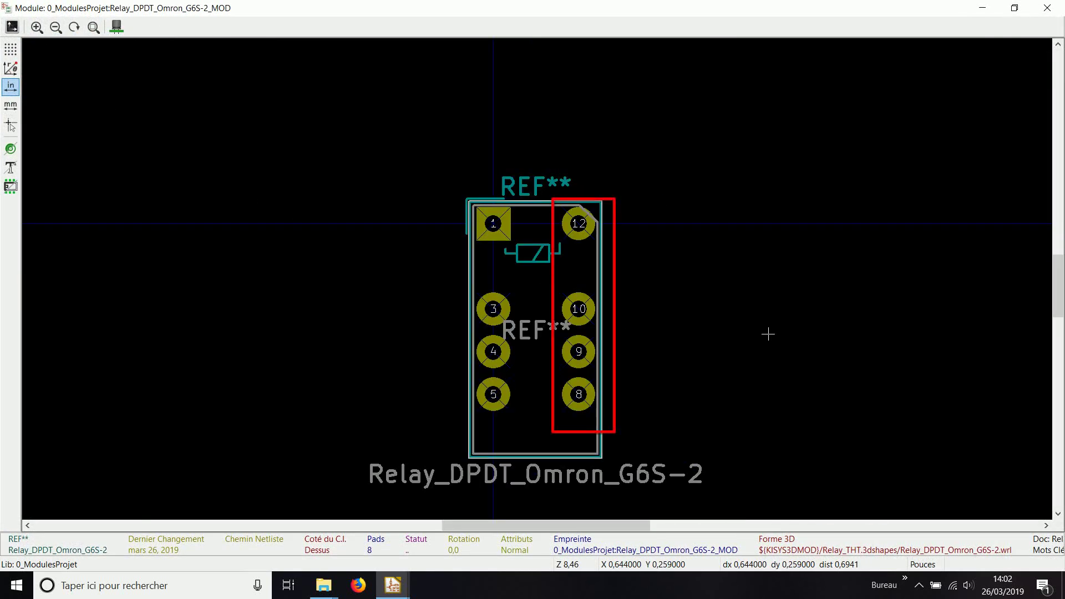
left_click(116, 27)
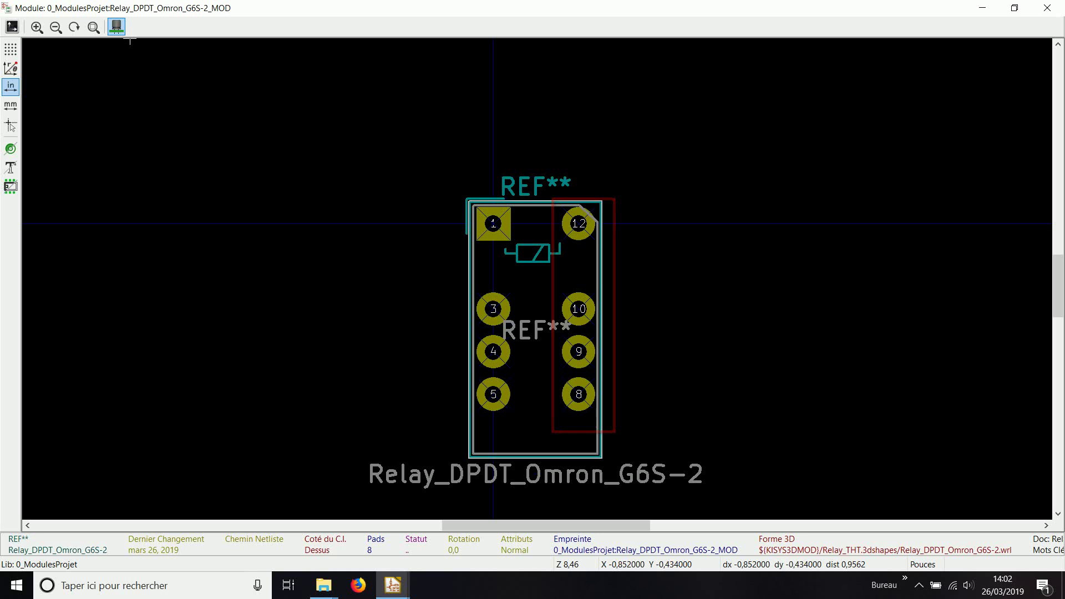
scroll(533, 303, "down", 4)
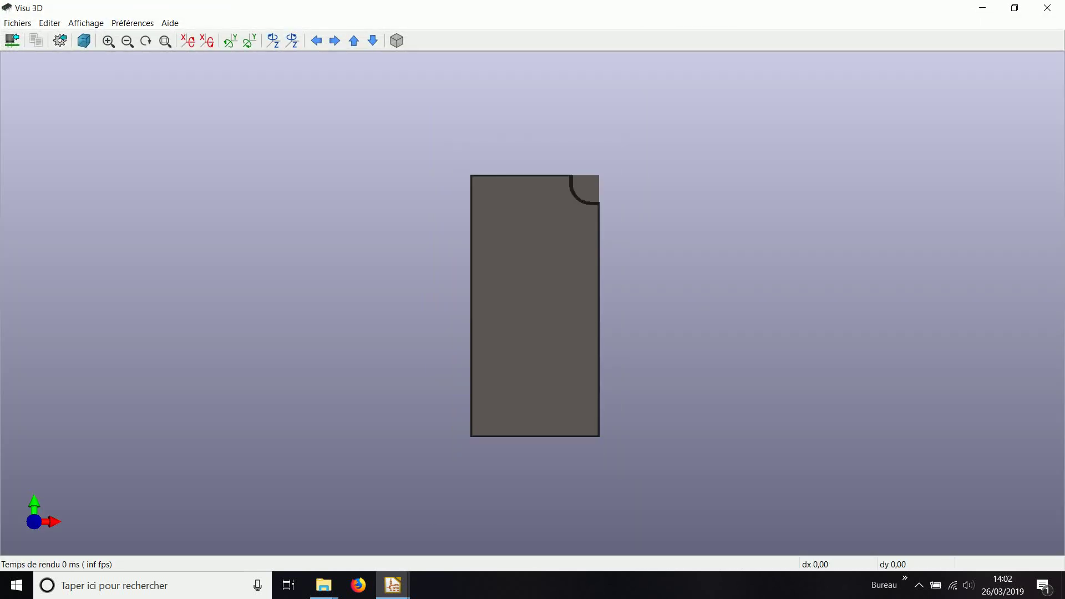
left_click_drag(587, 311, 488, 293)
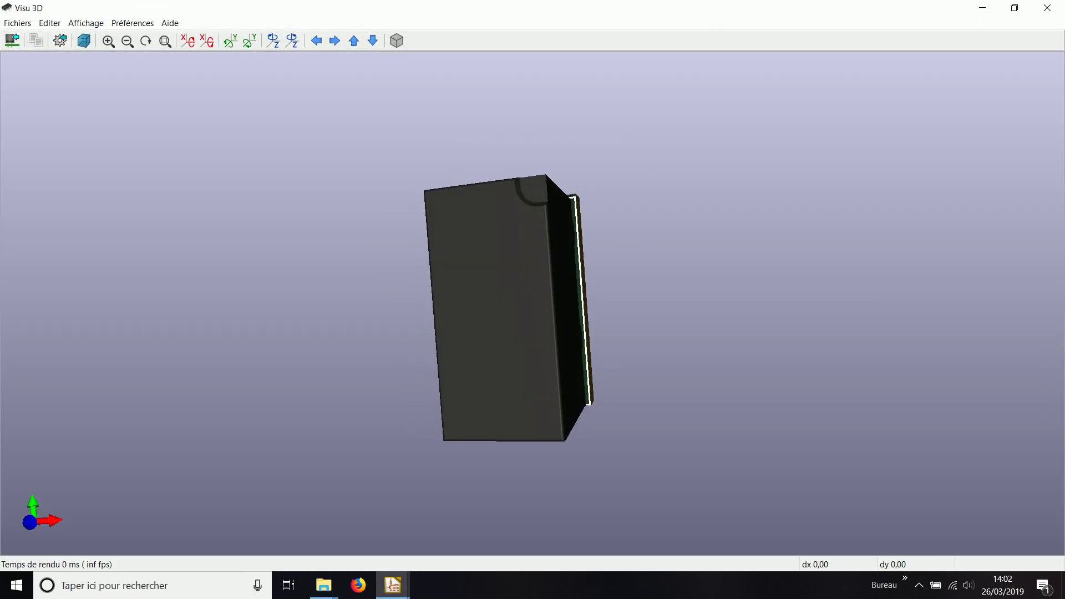
left_click(1047, 8)
left_click(1047, 8)
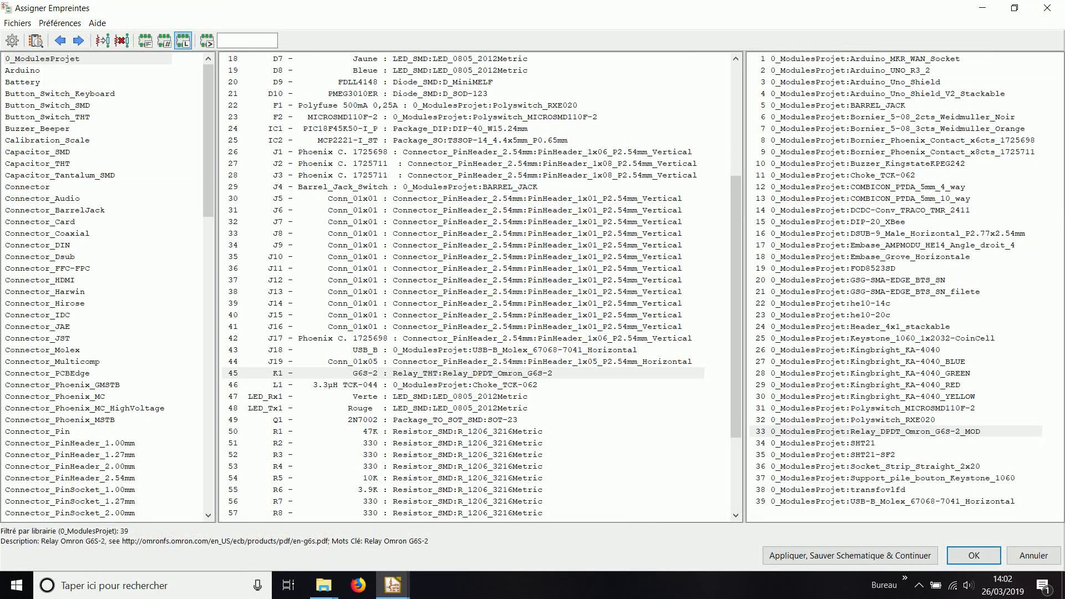
- Assign the Relay_DPDT_Omron_G6S-2_MOD footprint to K1 and save the schematic with the new assignment
double_click(877, 431)
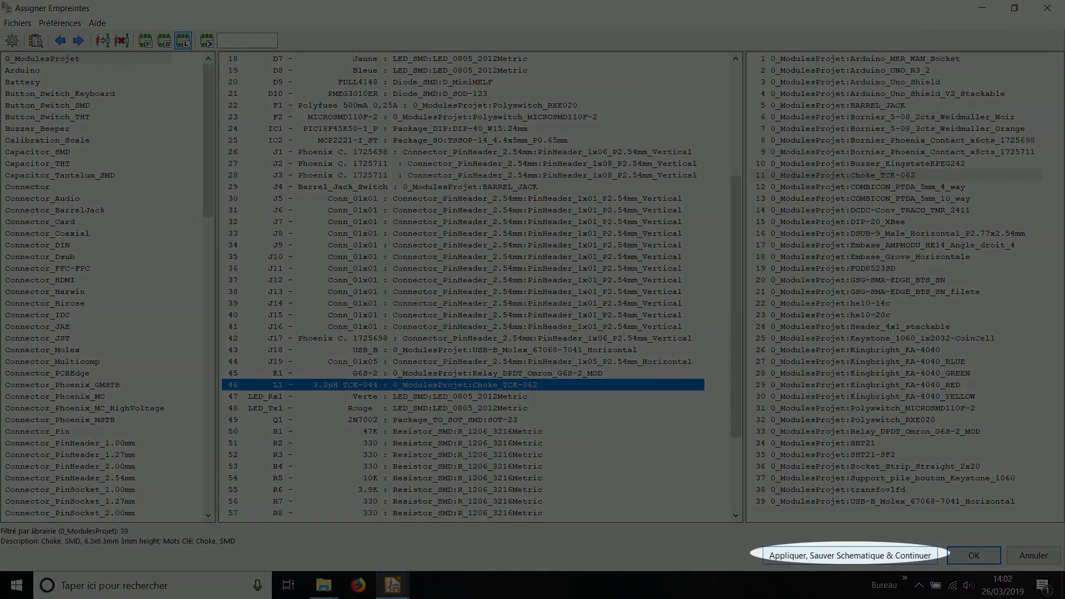
left_click(849, 556)
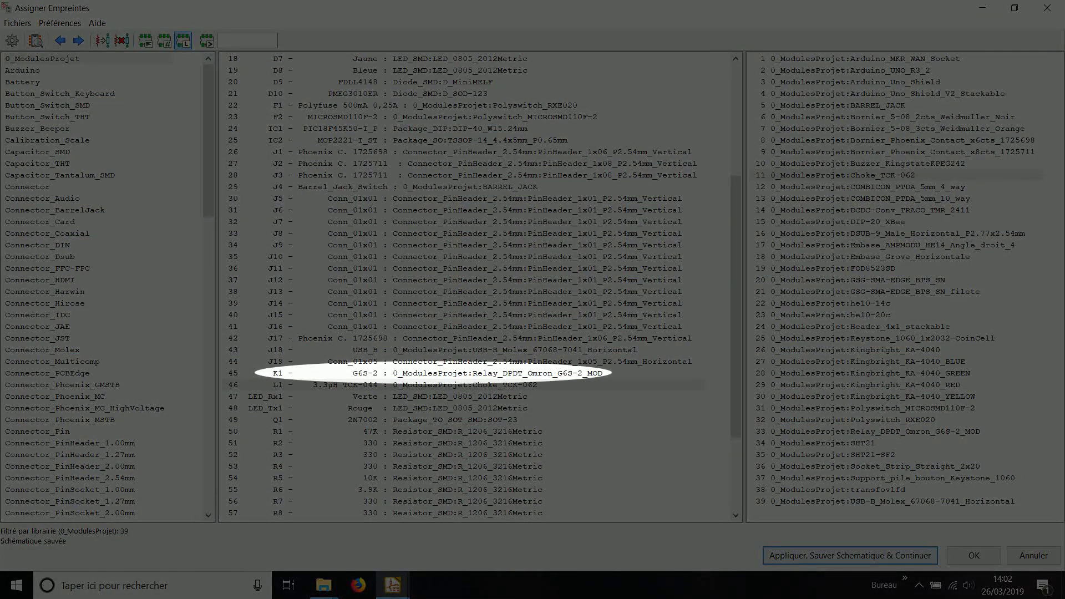
- Return to the schematic and generate the Pcbnew-format netlist as 2SP_Saila in the project folder
mouse_move(392, 585)
left_click(402, 547)
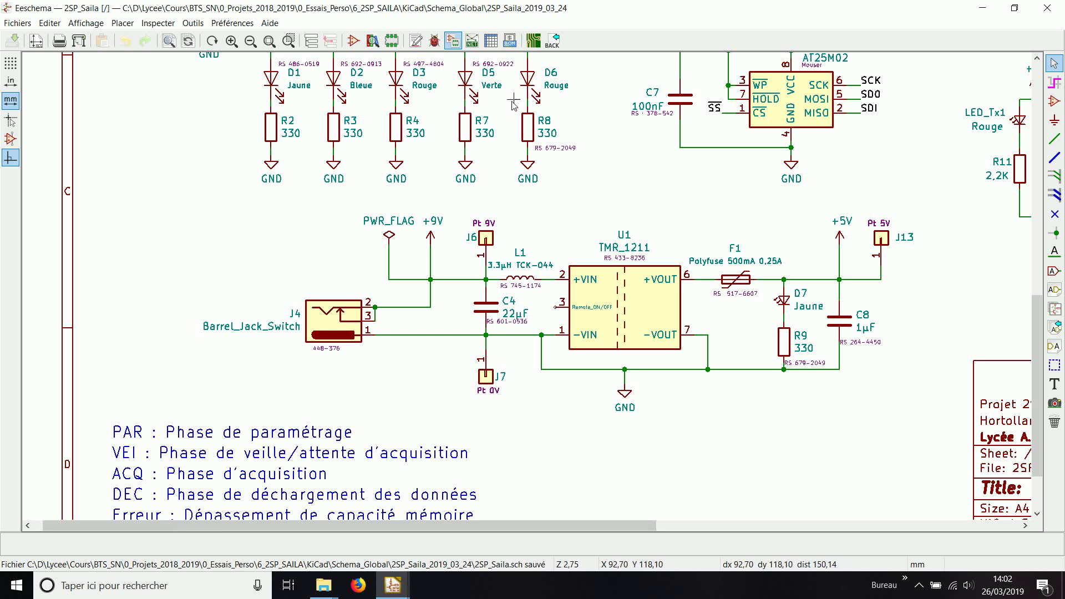
left_click(472, 41)
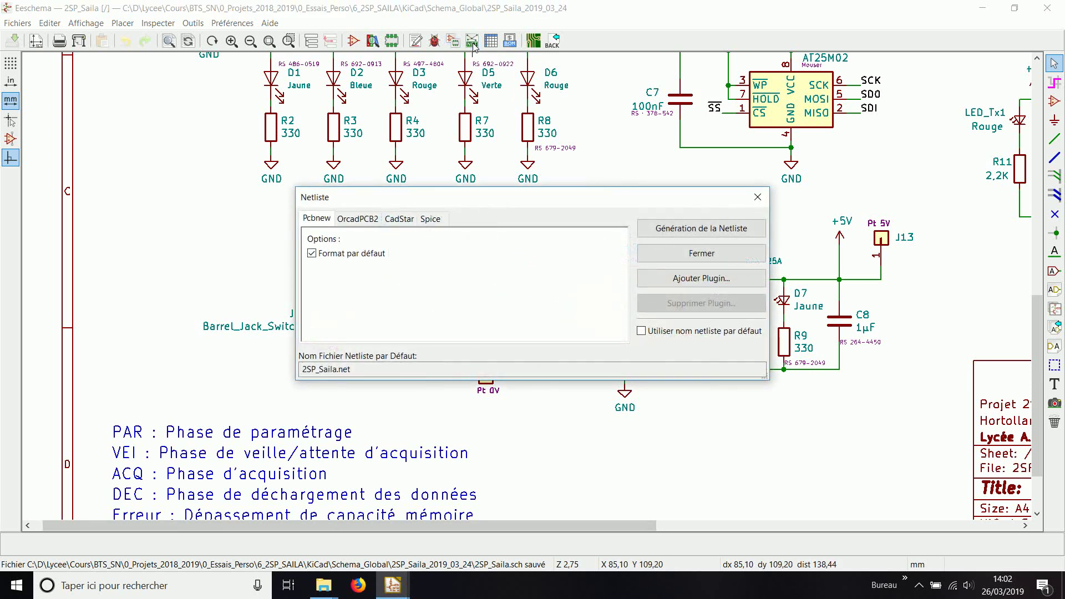
left_click(701, 228)
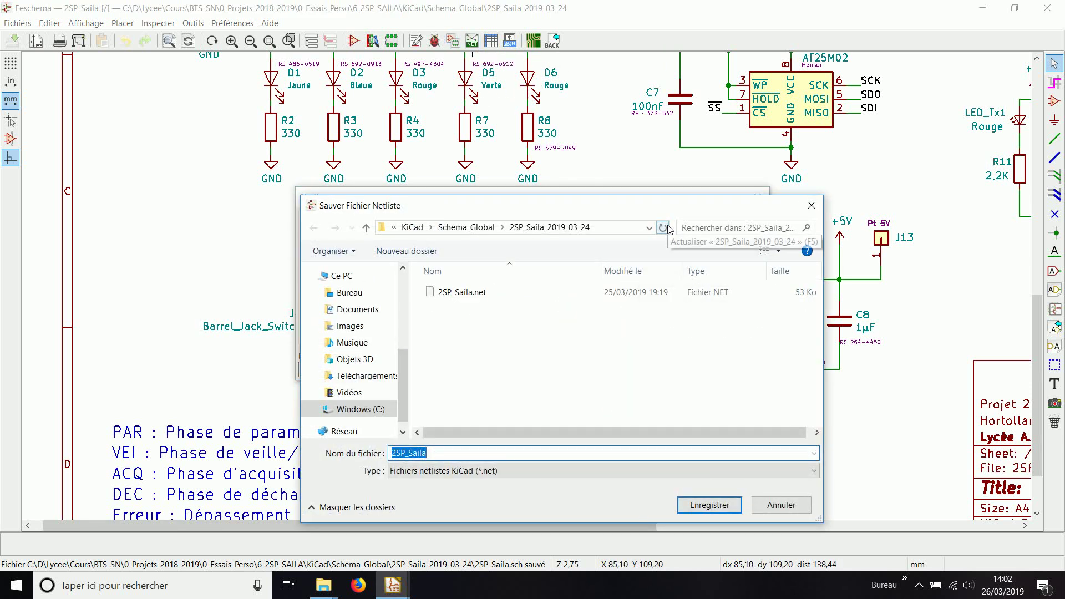
left_click(708, 506)
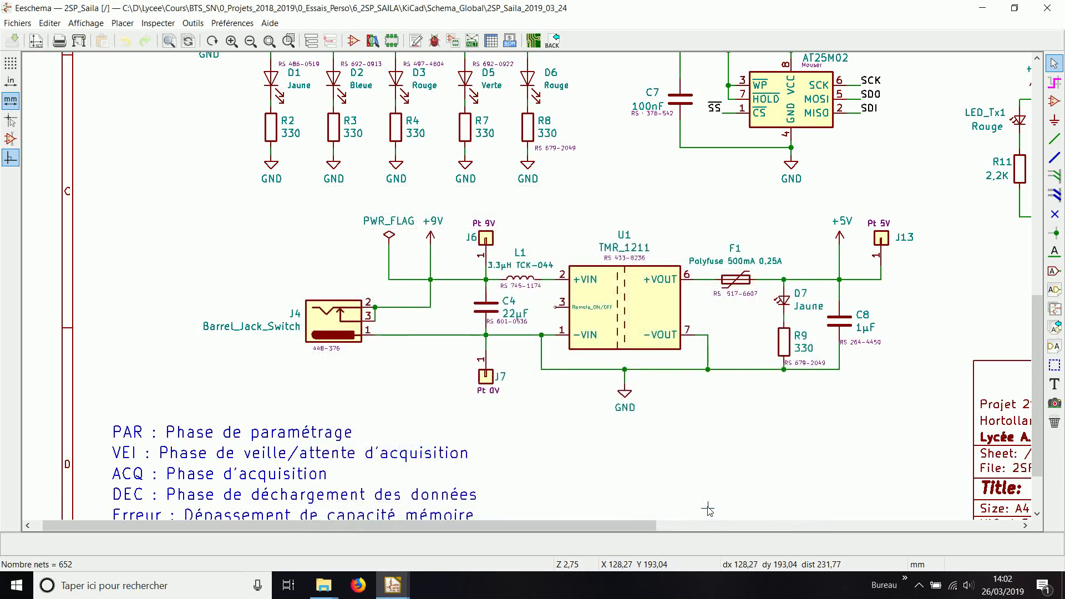
- Open the board layout editor from the KiCad project window and load the current netlist into the board
mouse_move(396, 590)
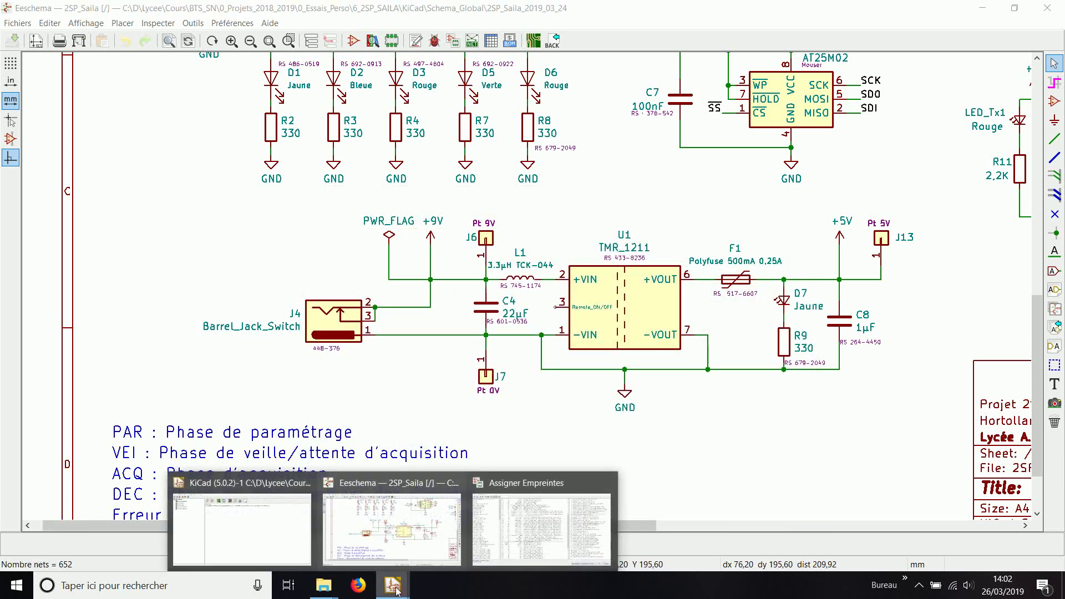
left_click(288, 531)
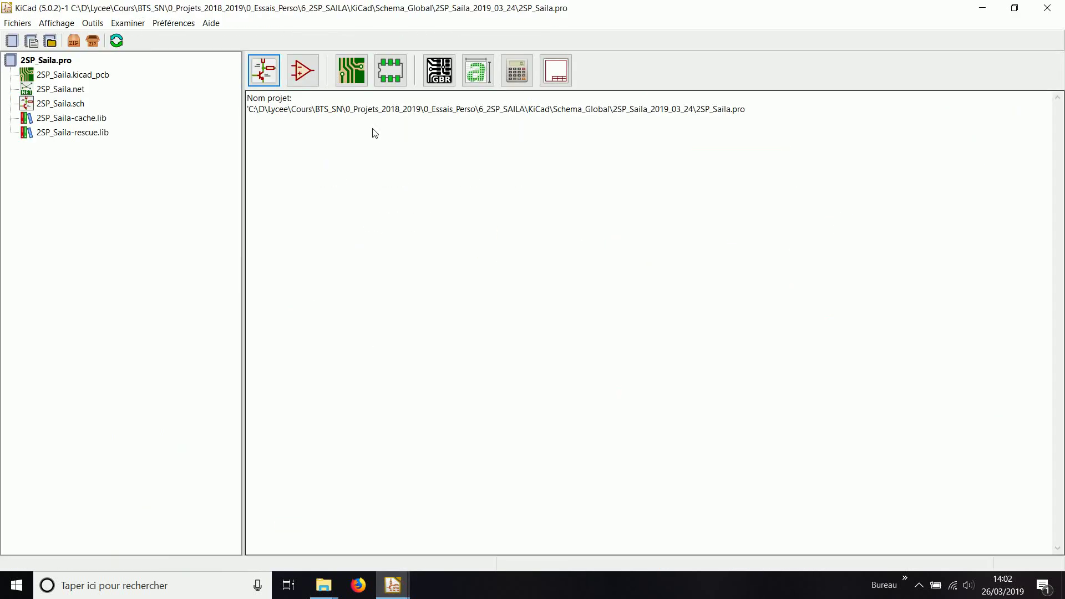
left_click(355, 75)
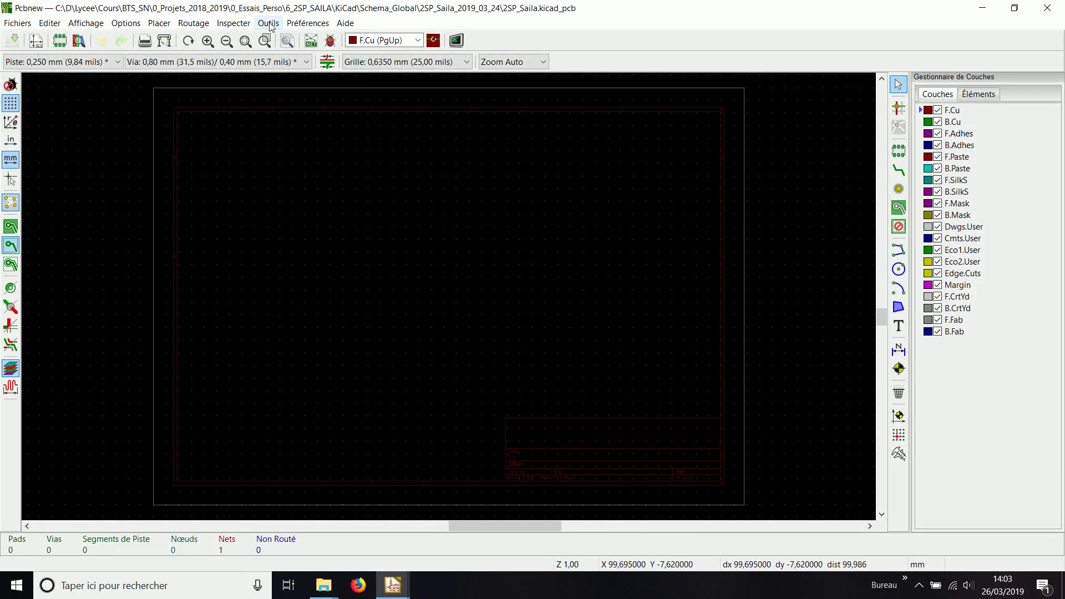
left_click(268, 23)
left_click(286, 41)
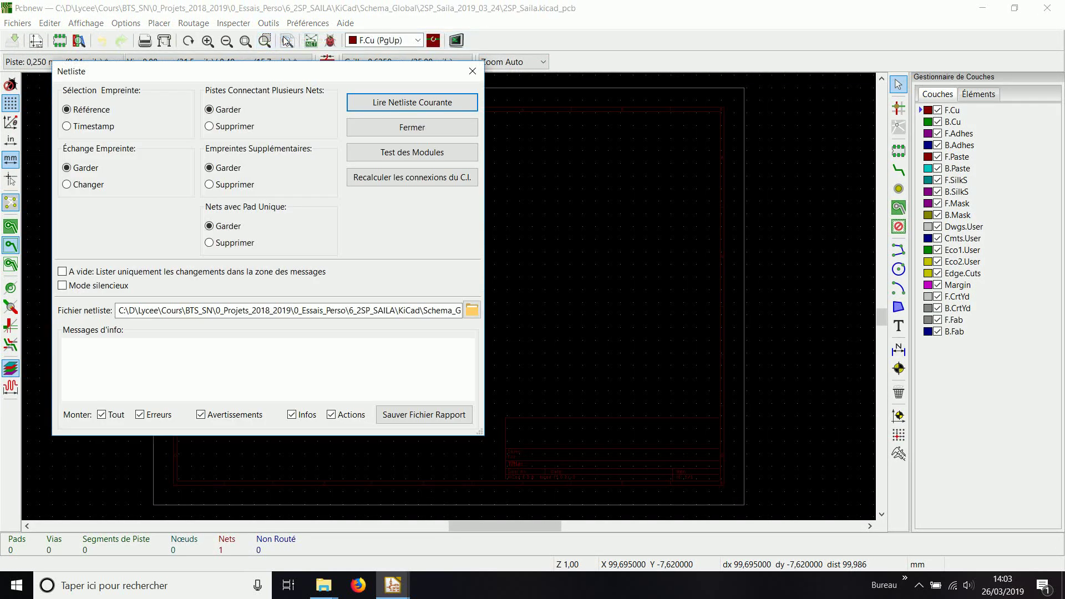
left_click(359, 102)
left_click(472, 71)
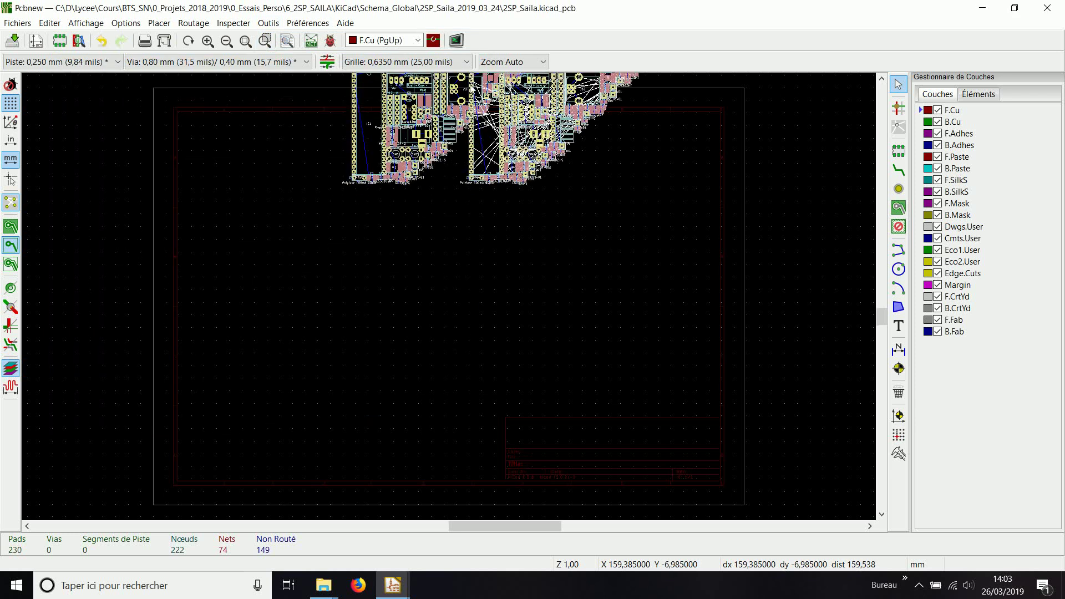
- Place the imported footprints inside the drawing sheet and apply an Align/Distribute operation to the group
right_click(452, 274)
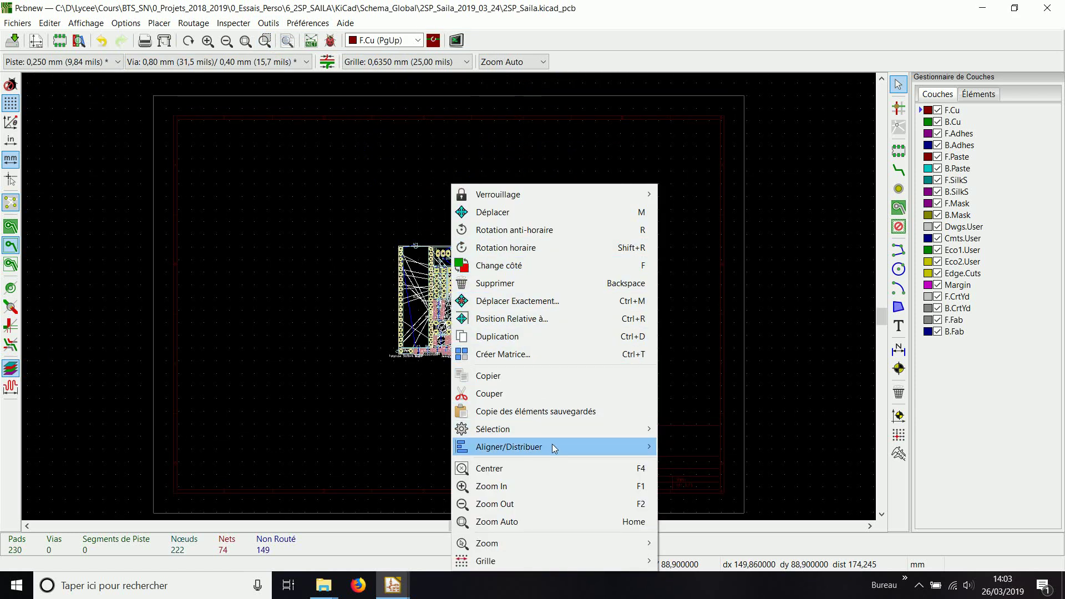
mouse_move(551, 447)
left_click(721, 557)
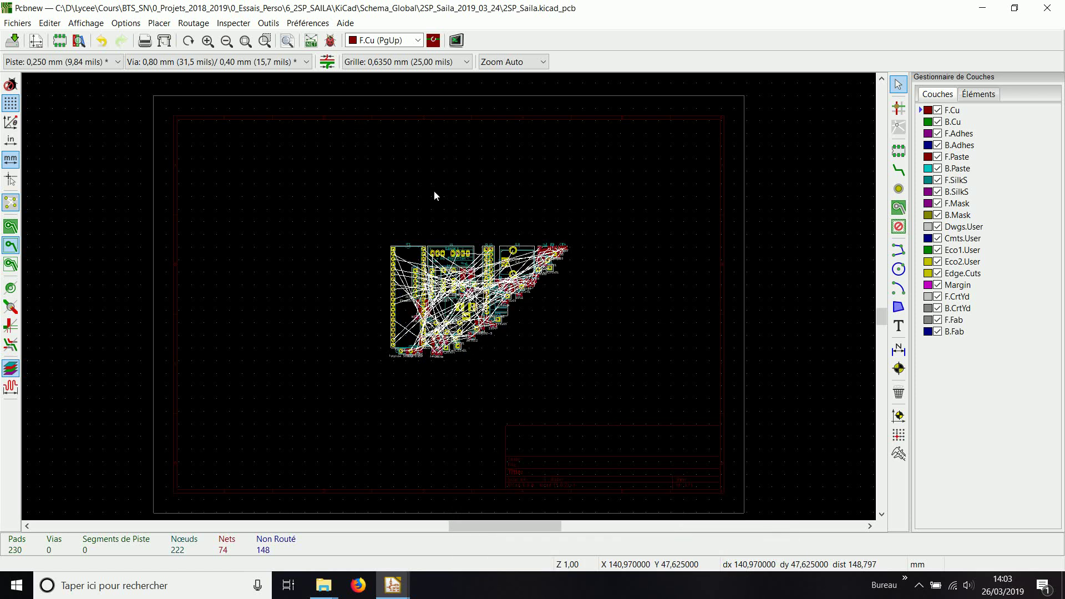
- Check a pad of relay K1 on the board, and move K1 out of the cluster to the free area beside IC1
scroll(473, 292, "up", 4)
scroll(449, 297, "down", 1)
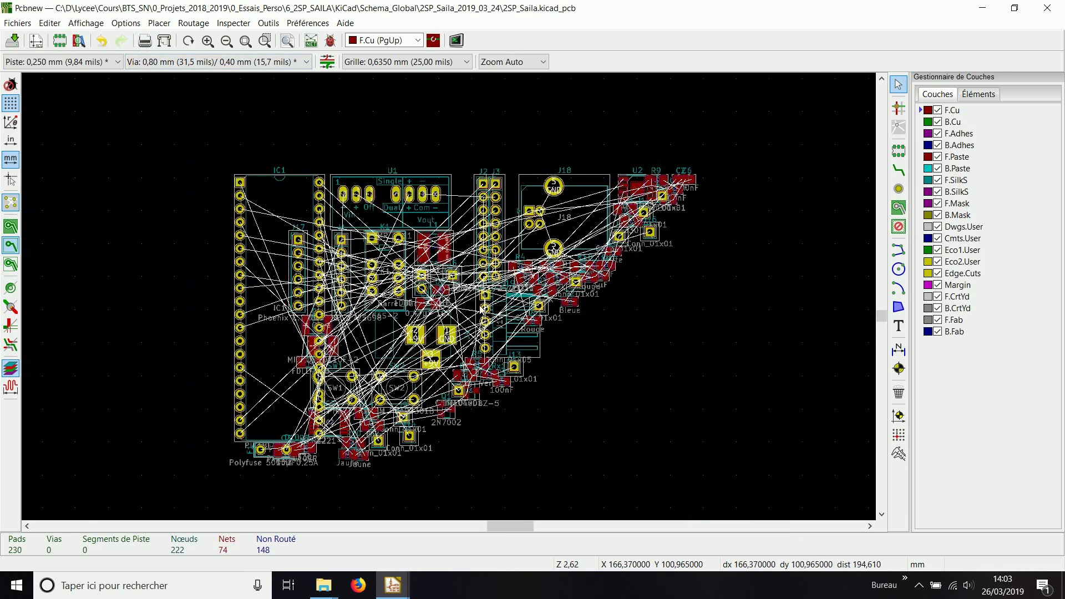
left_click(401, 270)
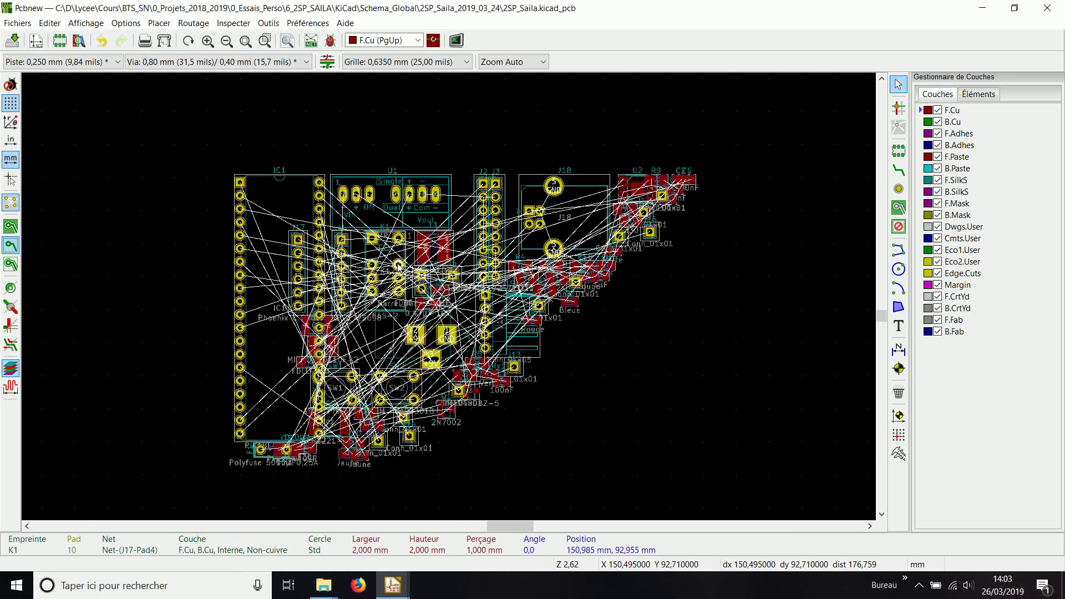
left_click_drag(388, 258, 167, 267)
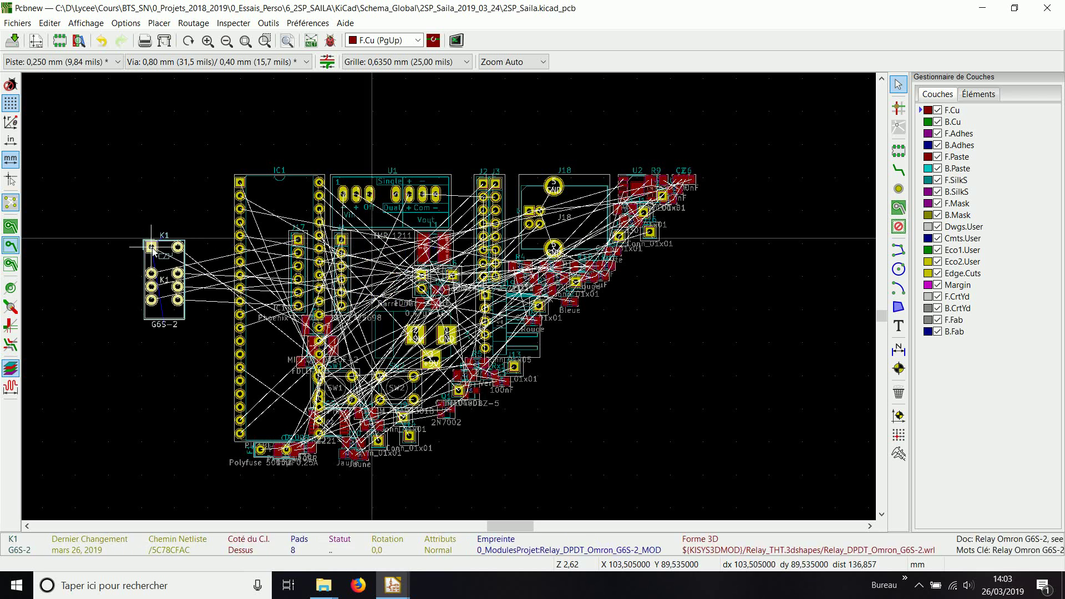
- Examine the board and relay K1 in the 3D viewer from an angled view
left_click(86, 23)
left_click(139, 95)
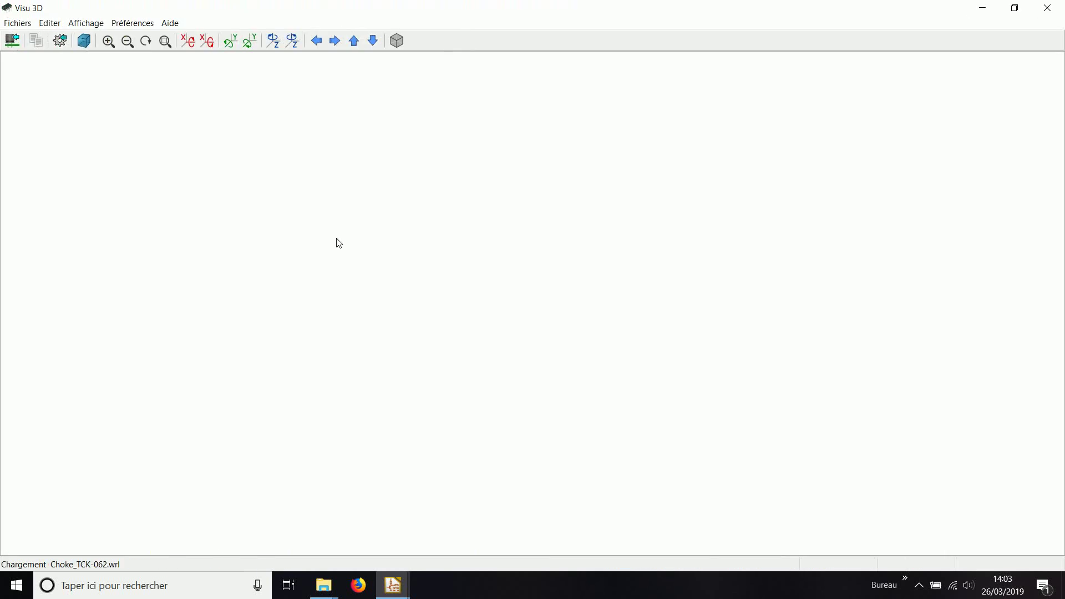
left_click_drag(619, 321, 160, 307)
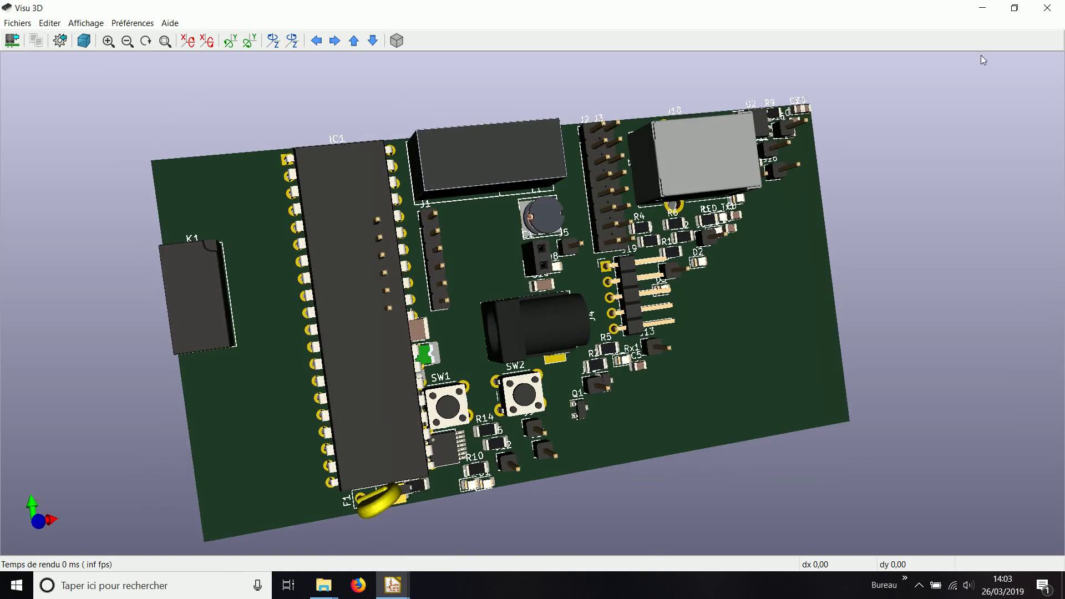
left_click(1047, 8)
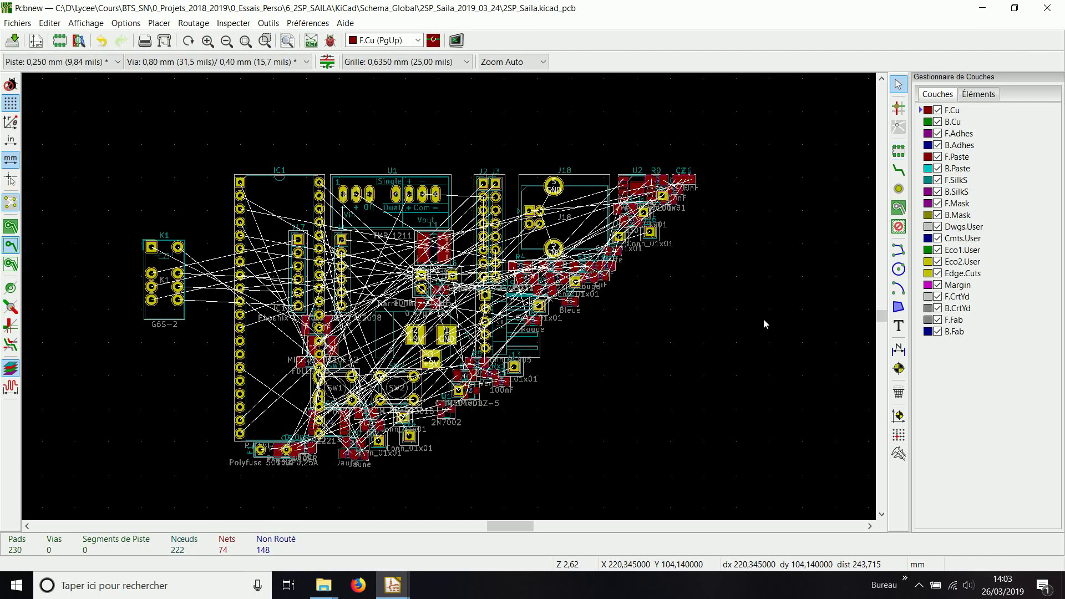